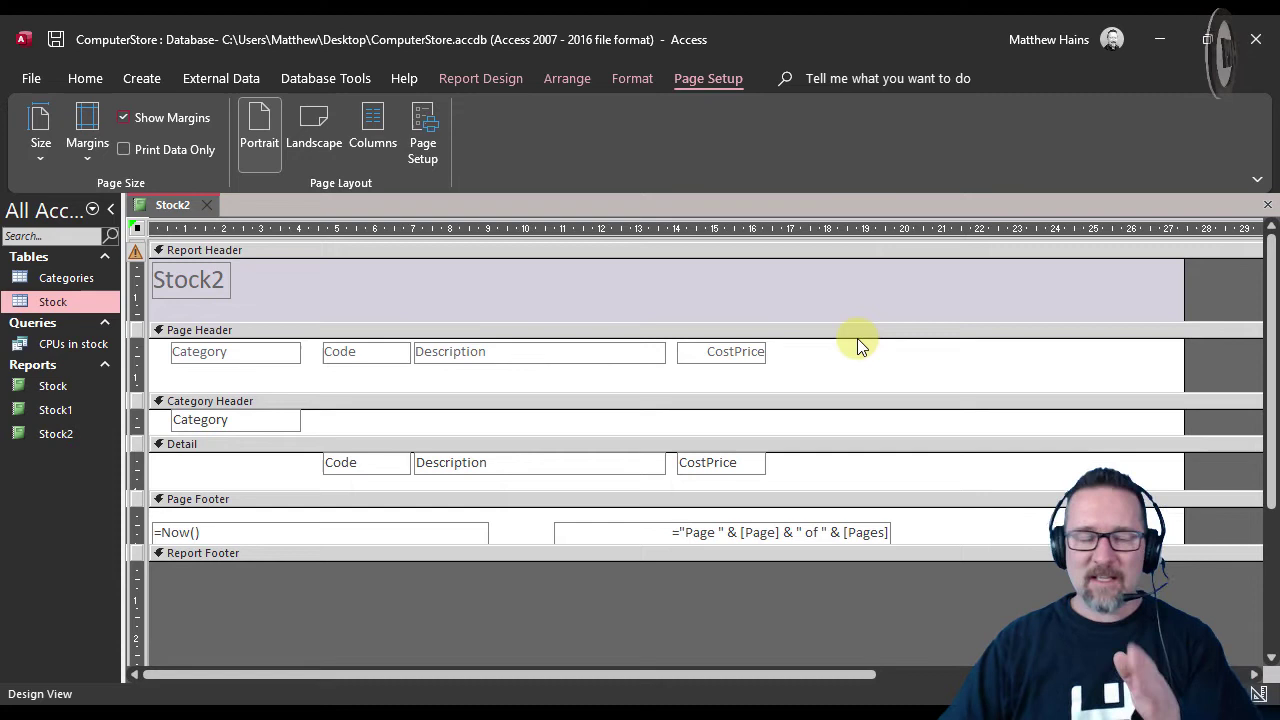
Add a 'NEW VAT' label in the page header right of CostPrice and line it up.
left_click(803, 329)
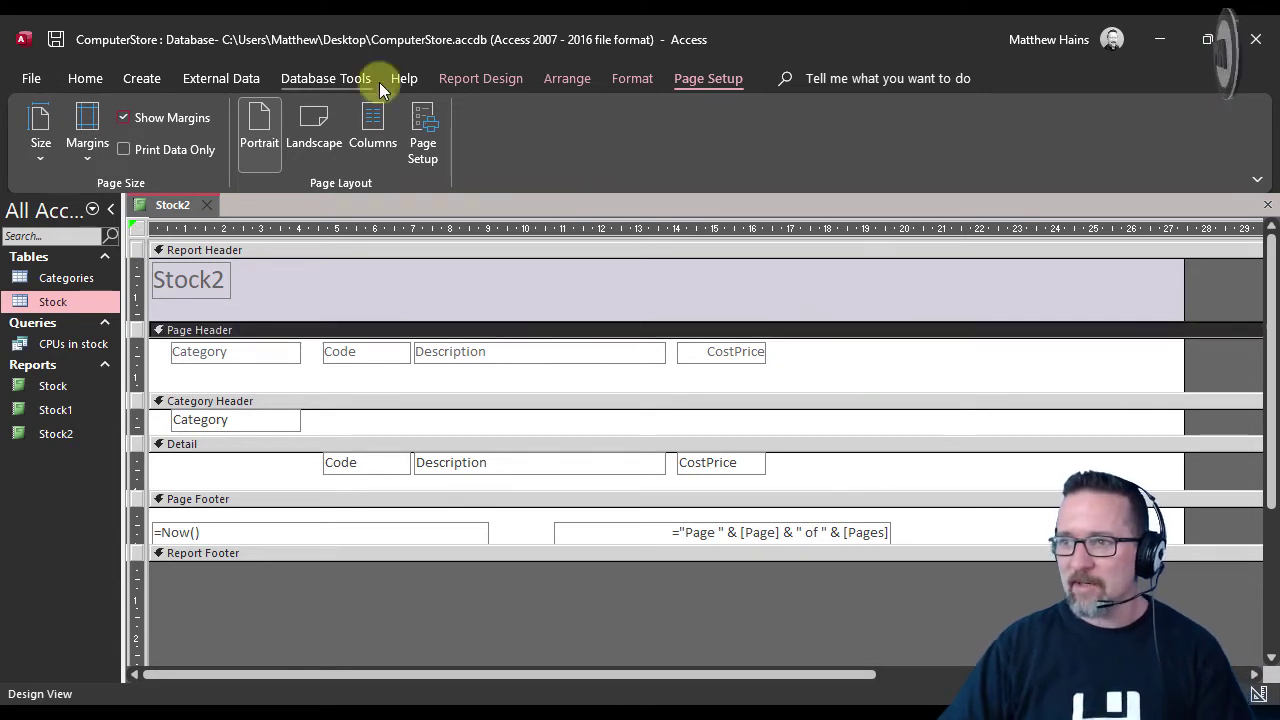
left_click(567, 81)
left_click(478, 78)
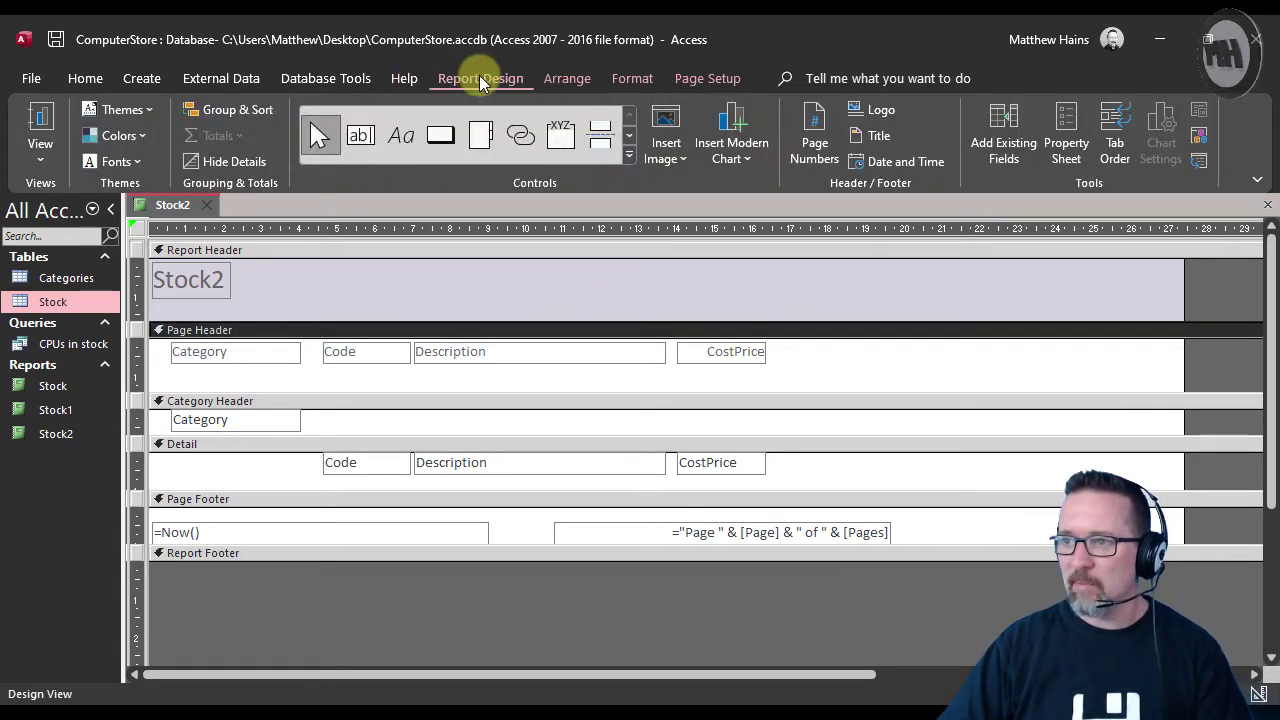
left_click(403, 142)
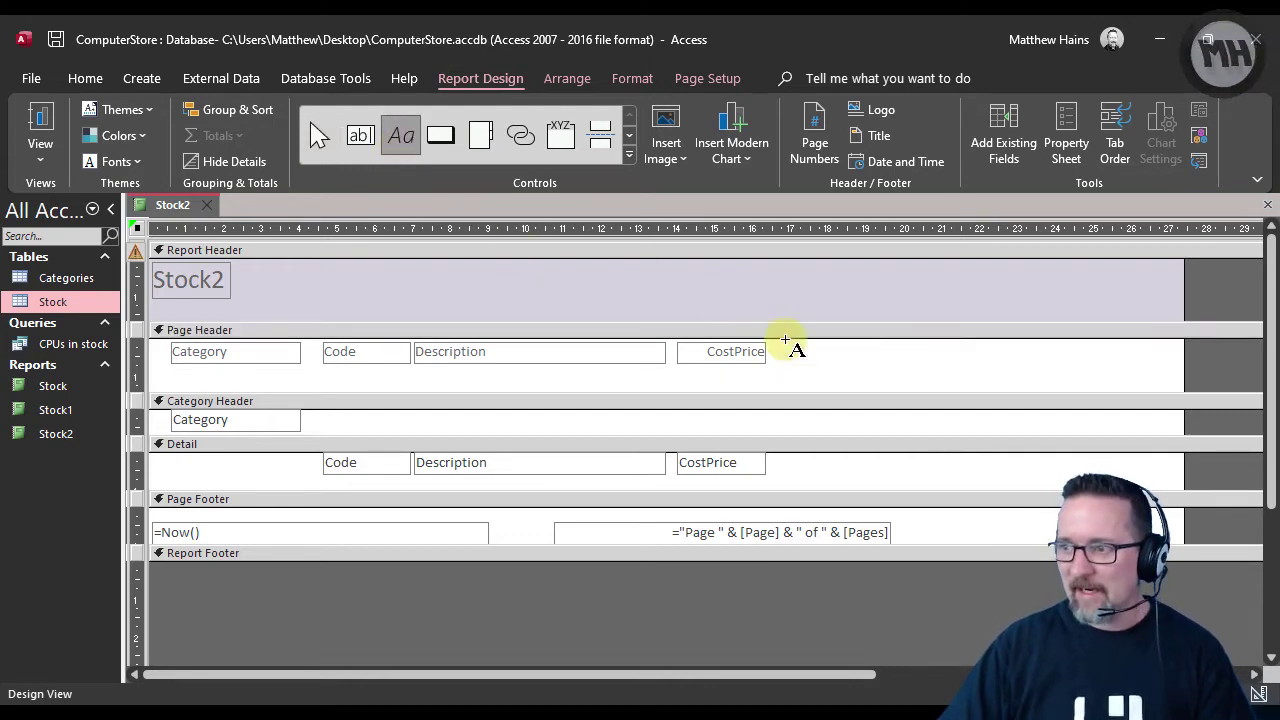
left_click(818, 350)
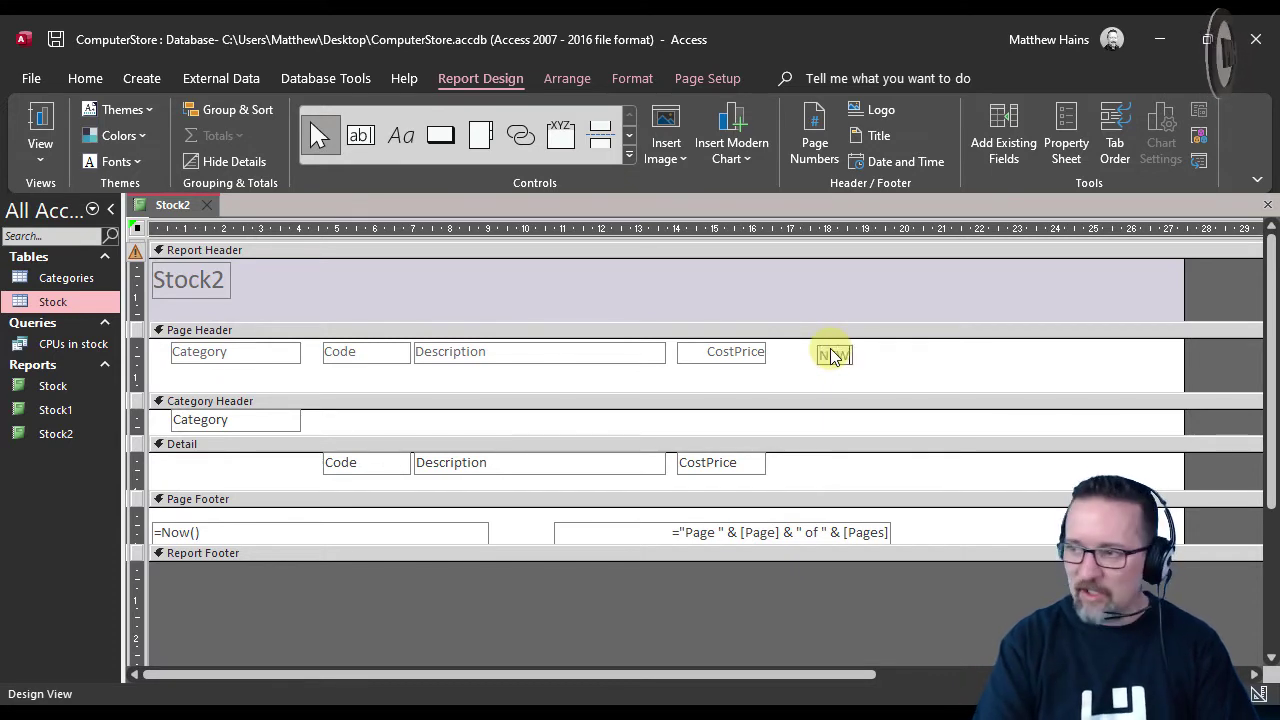
type("NEW VAT")
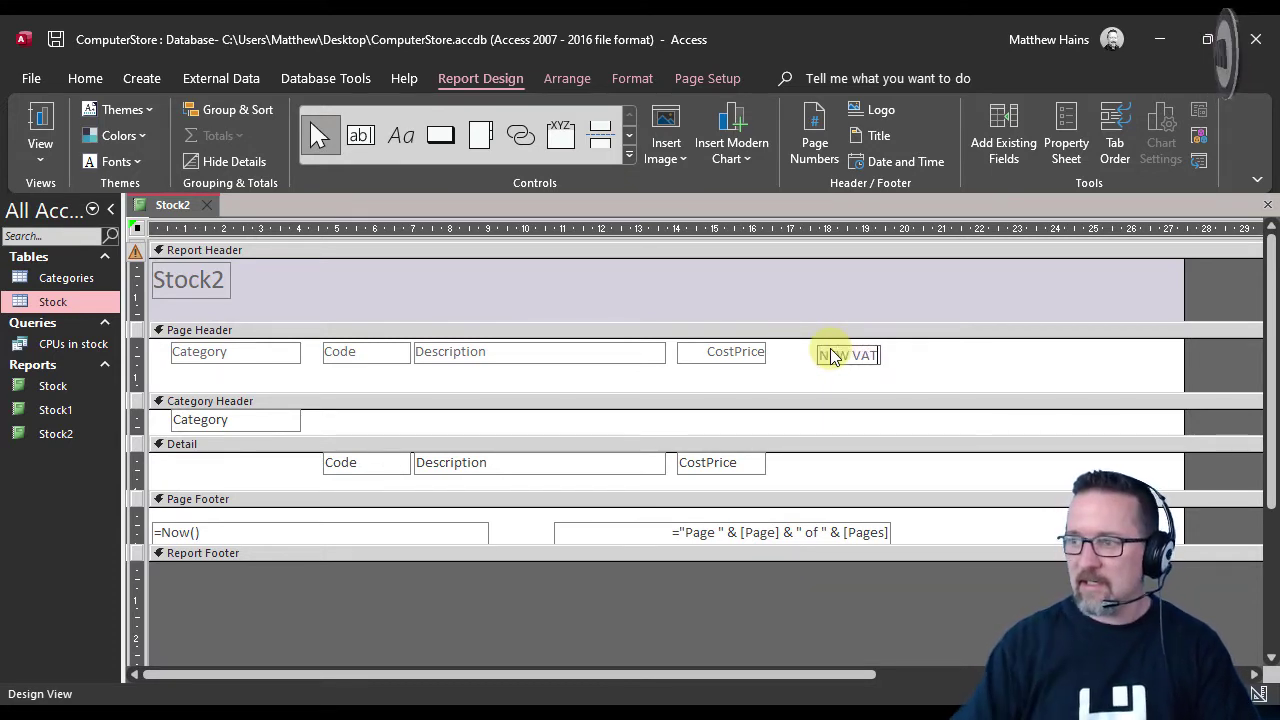
key("Return")
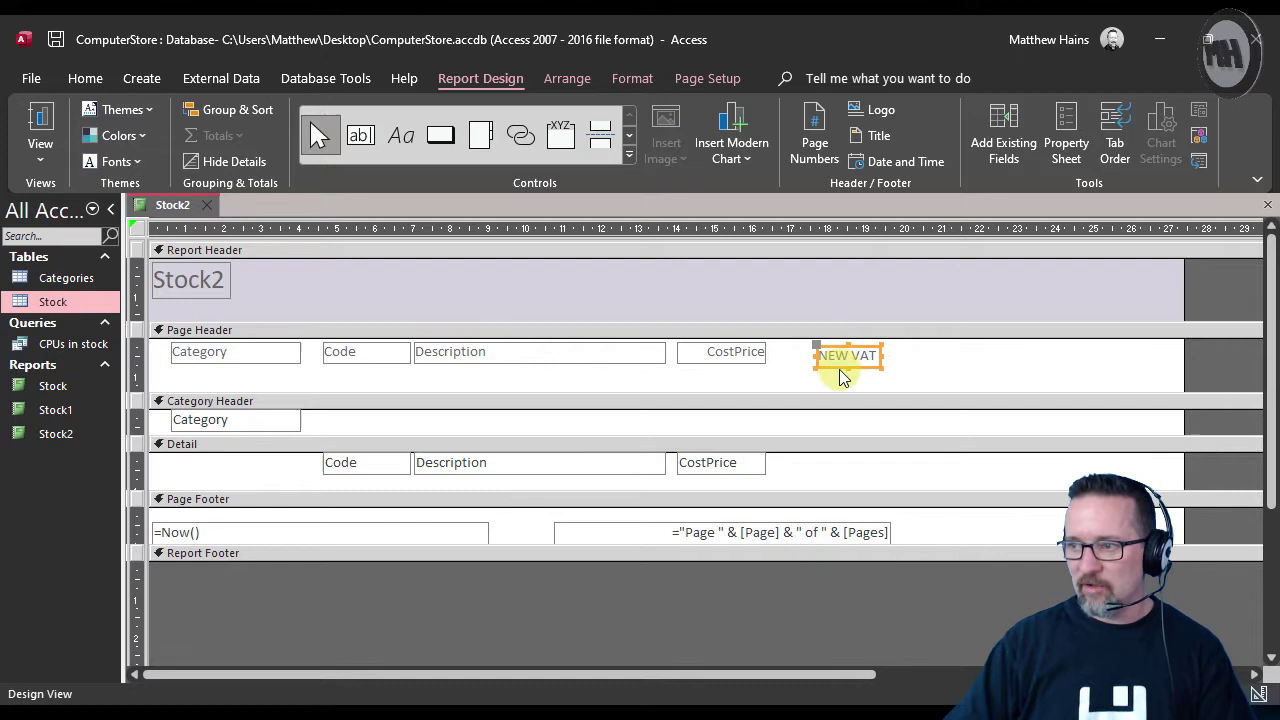
left_click_drag(840, 368, 811, 370)
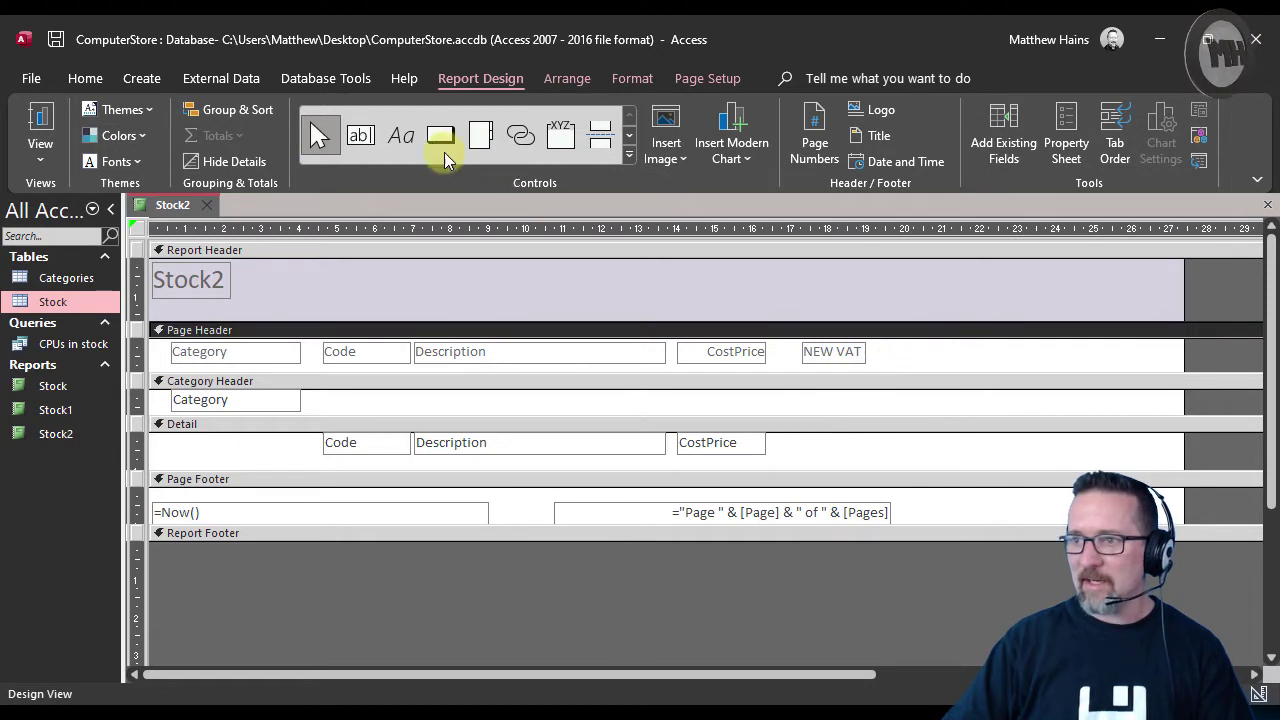
Add a 'New Retail Price' label beside NEW VAT, nudge it left and widen it.
left_click(401, 135)
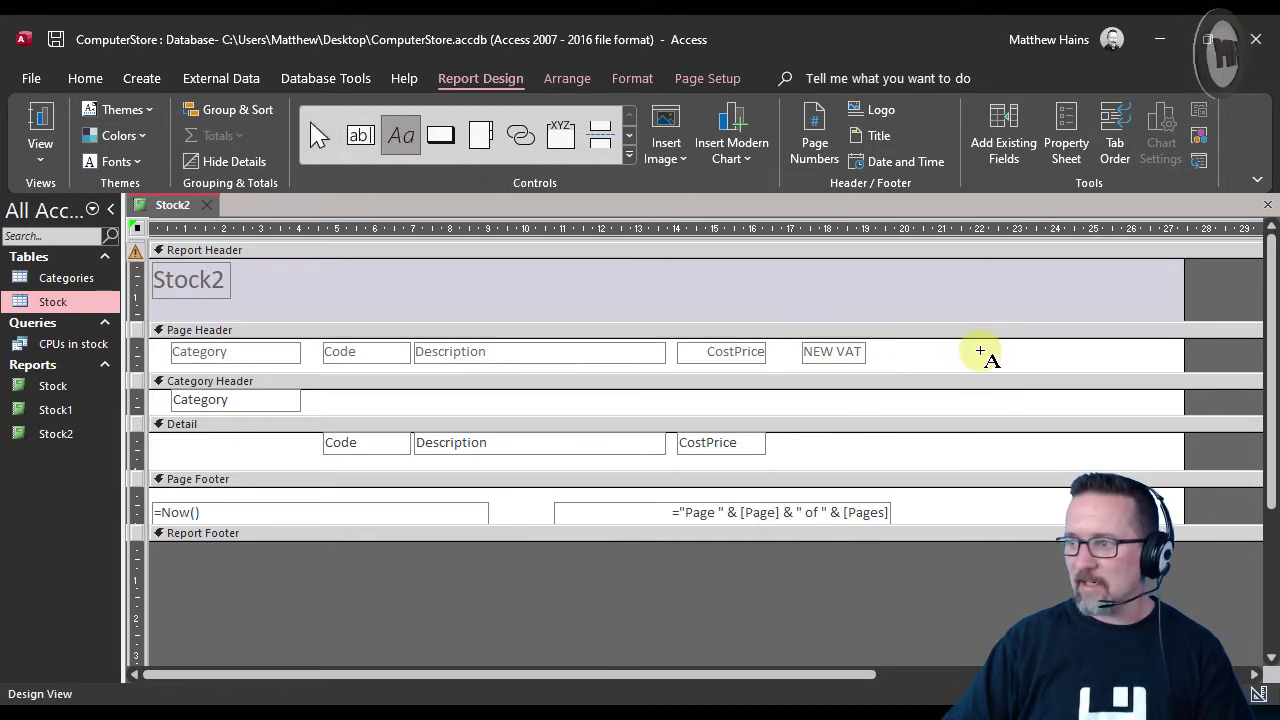
left_click(912, 345)
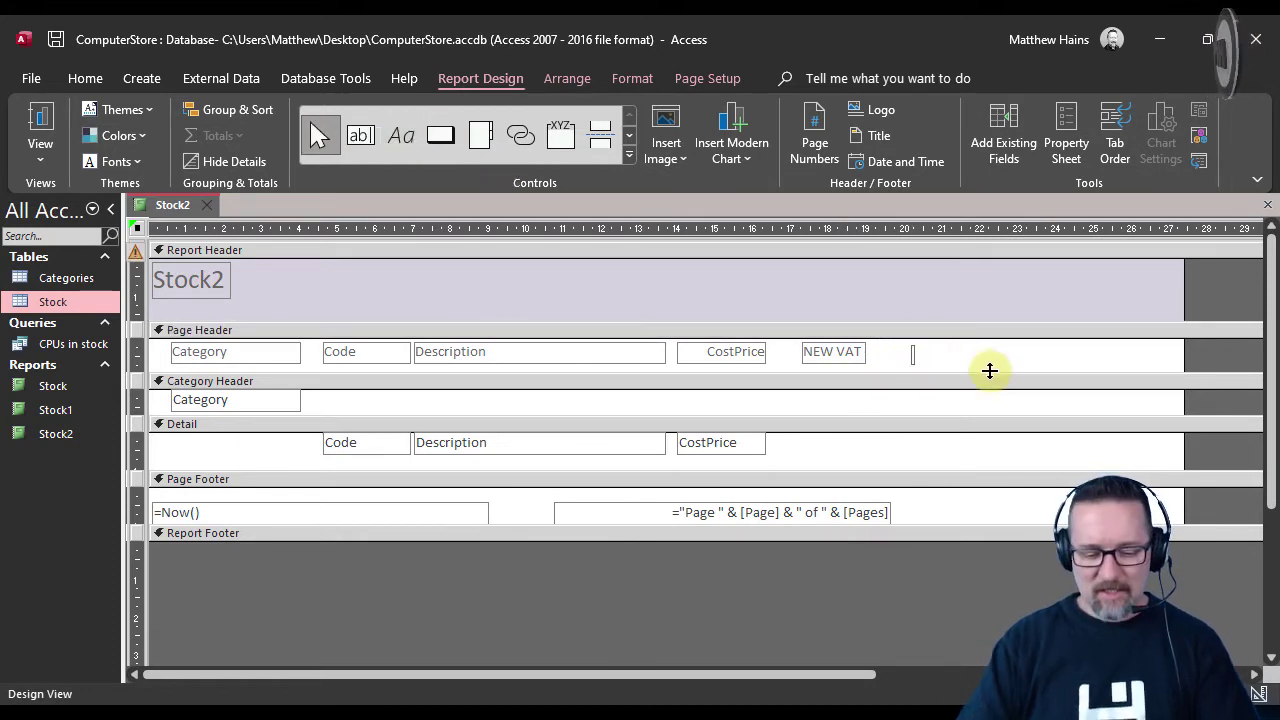
type("New Re")
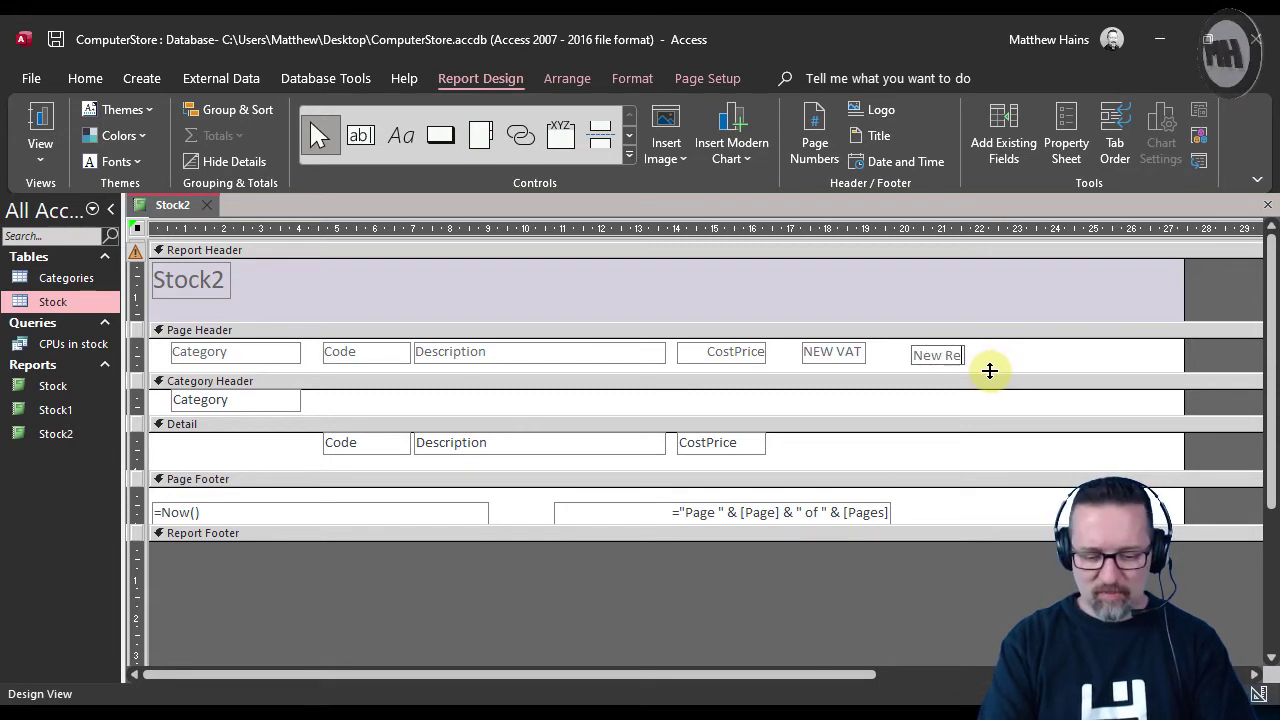
type("tail Price")
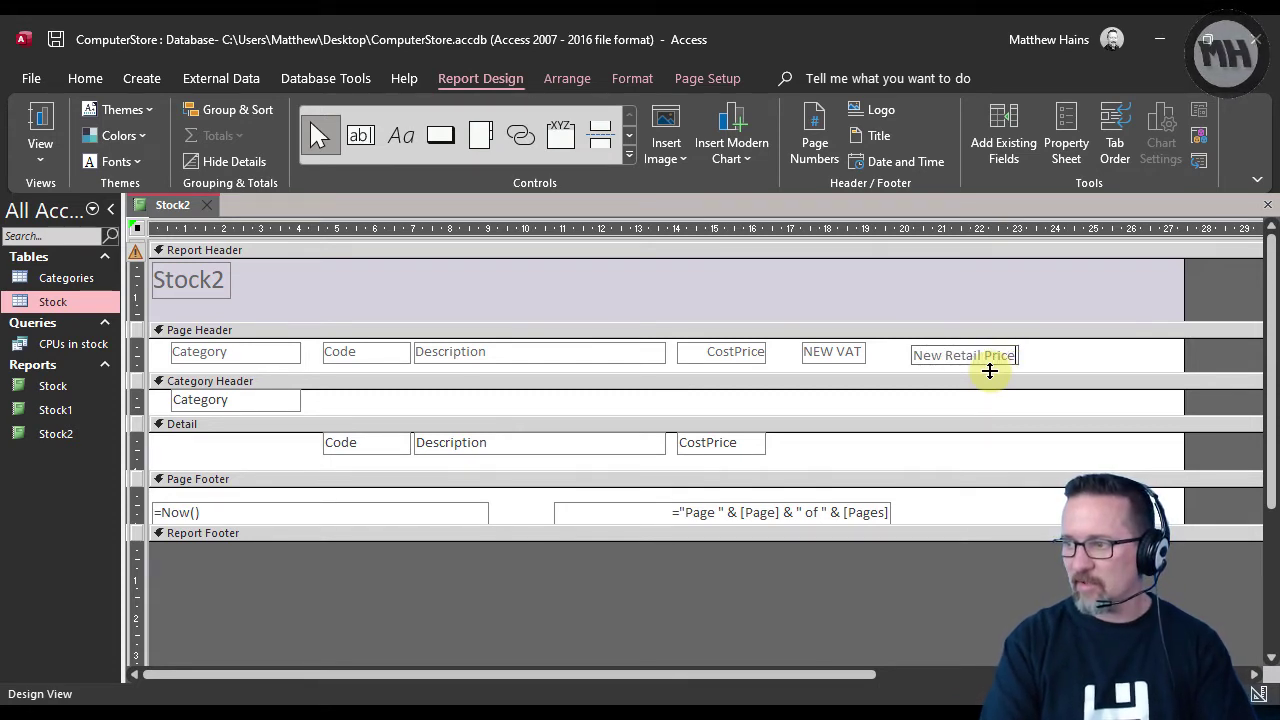
left_click(957, 457)
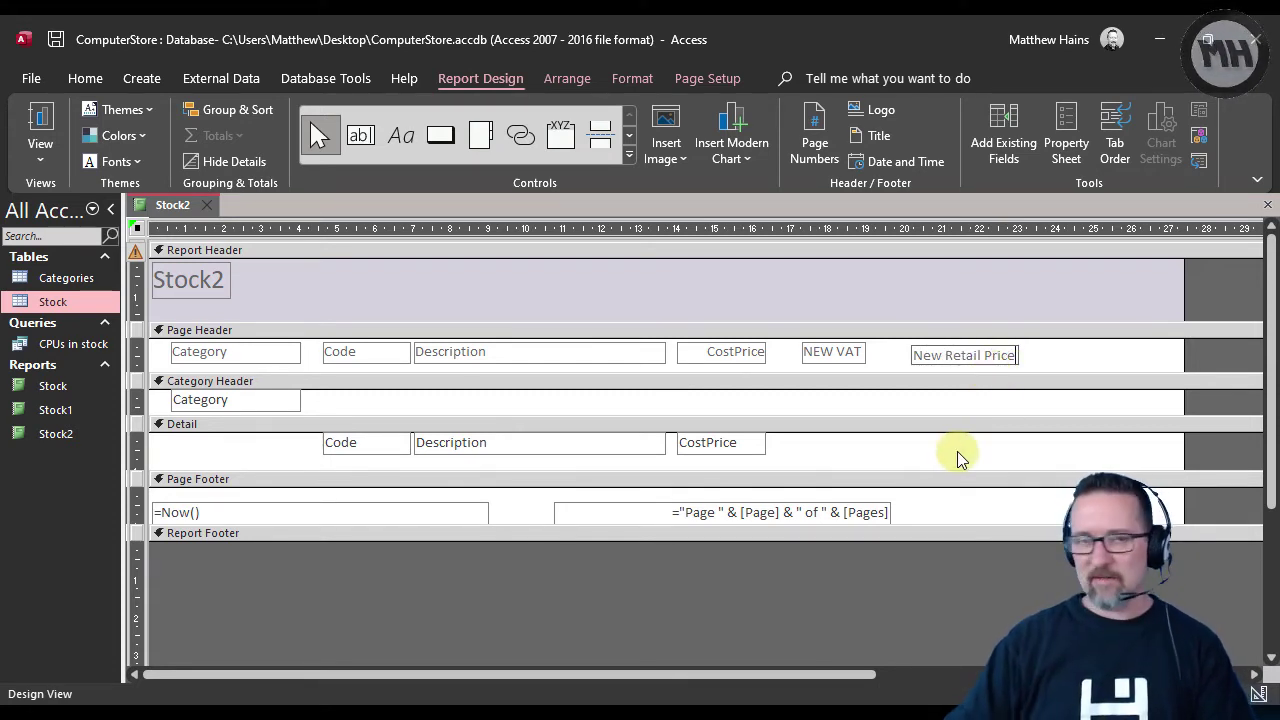
left_click(975, 358)
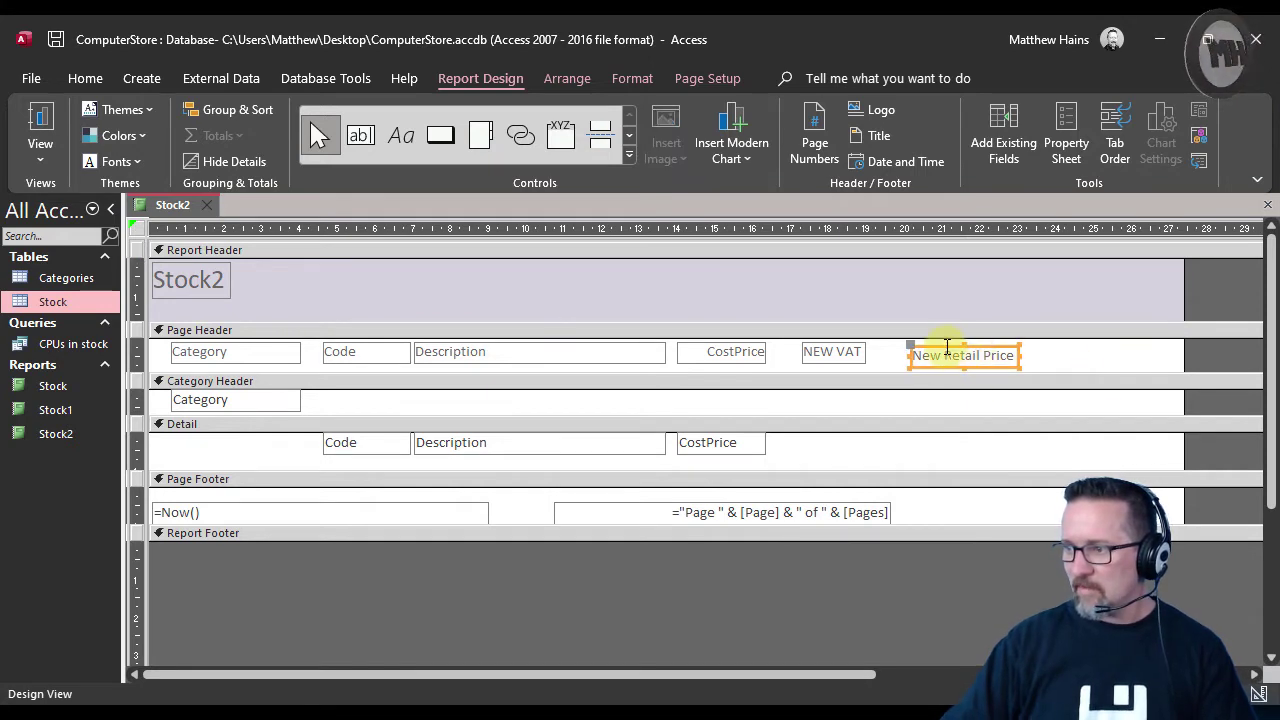
left_click_drag(947, 347, 935, 343)
left_click(858, 353)
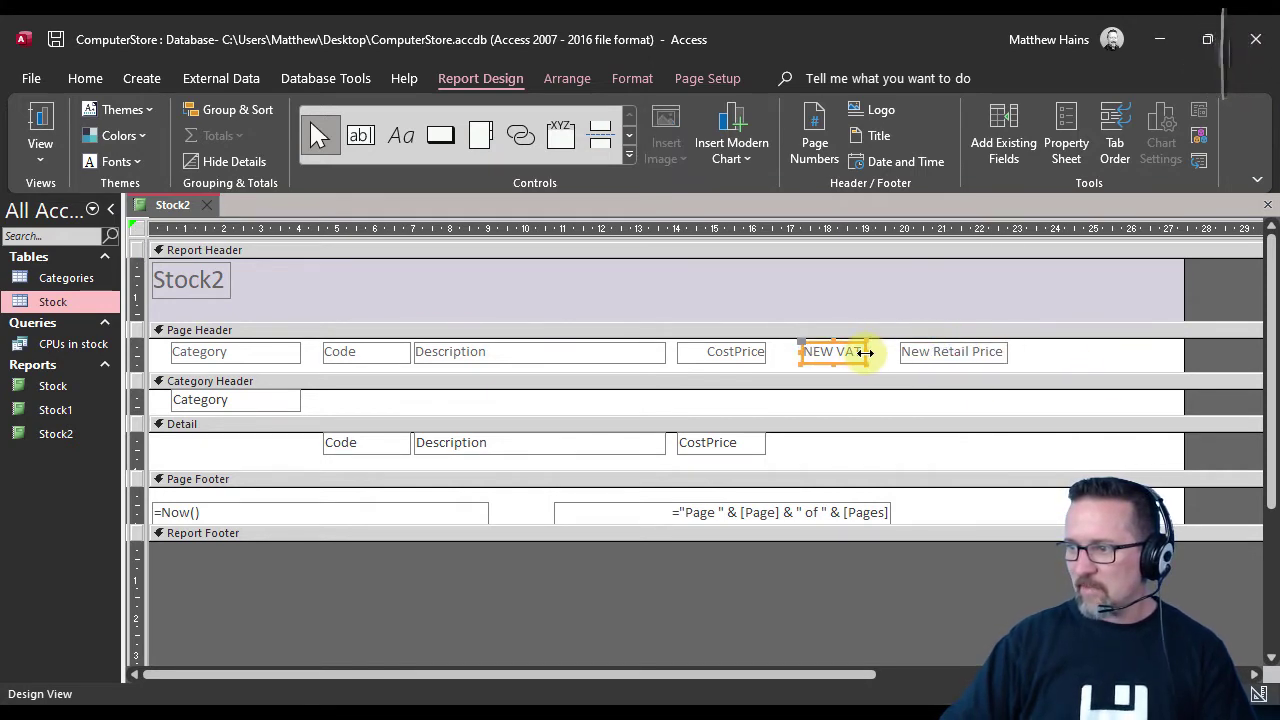
left_click(988, 362)
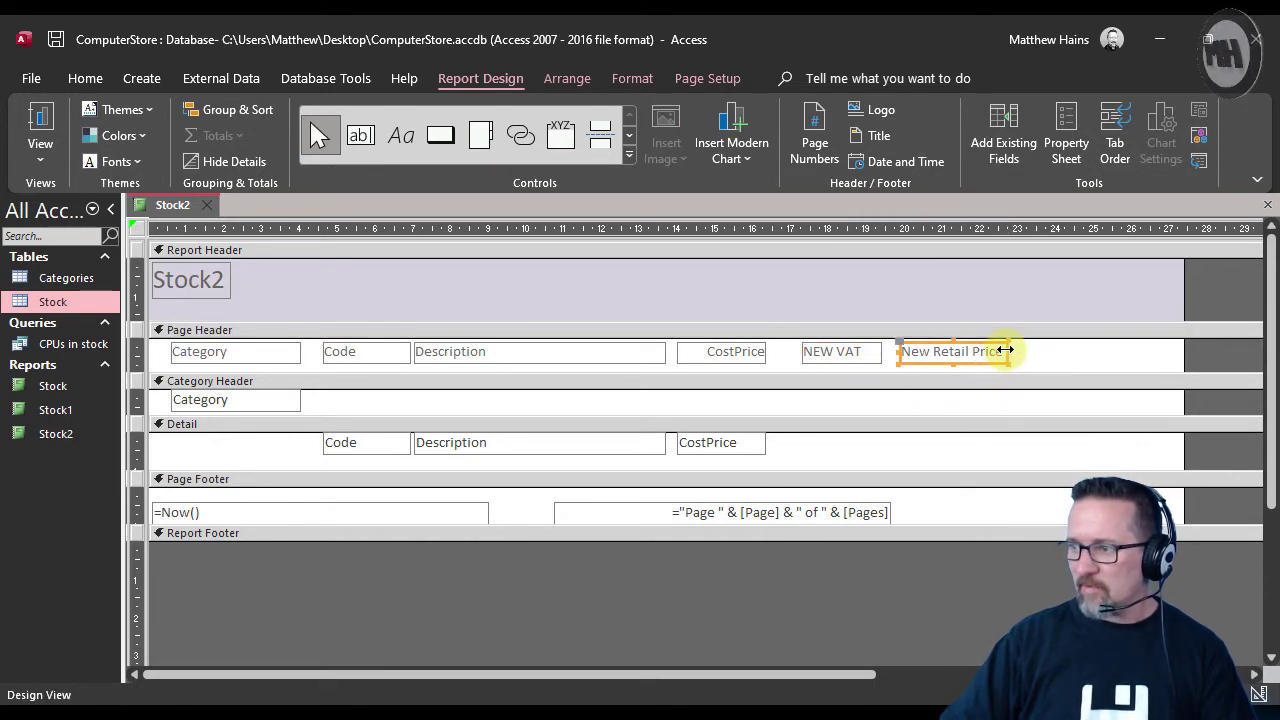
left_click_drag(1005, 350, 1013, 348)
left_click(514, 330)
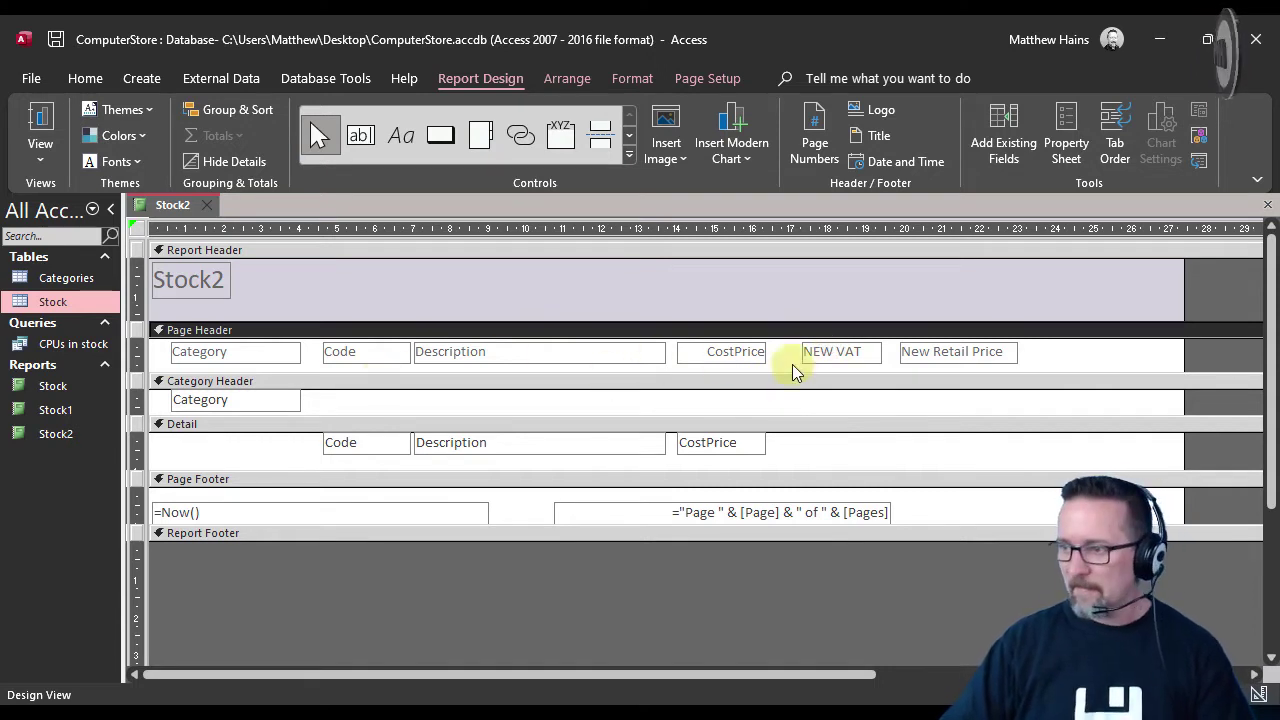
Add an unbound Detail text box, delete its attached label, and move it under NEW VAT.
left_click(220, 430)
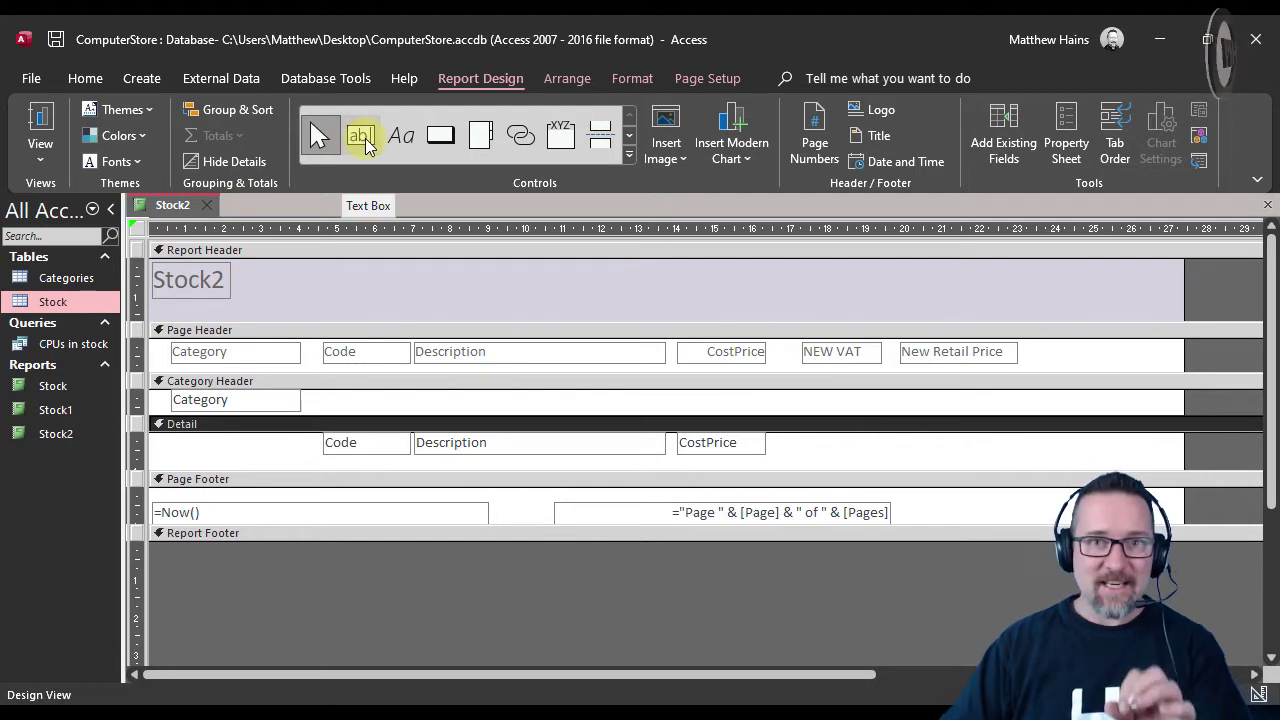
left_click(362, 138)
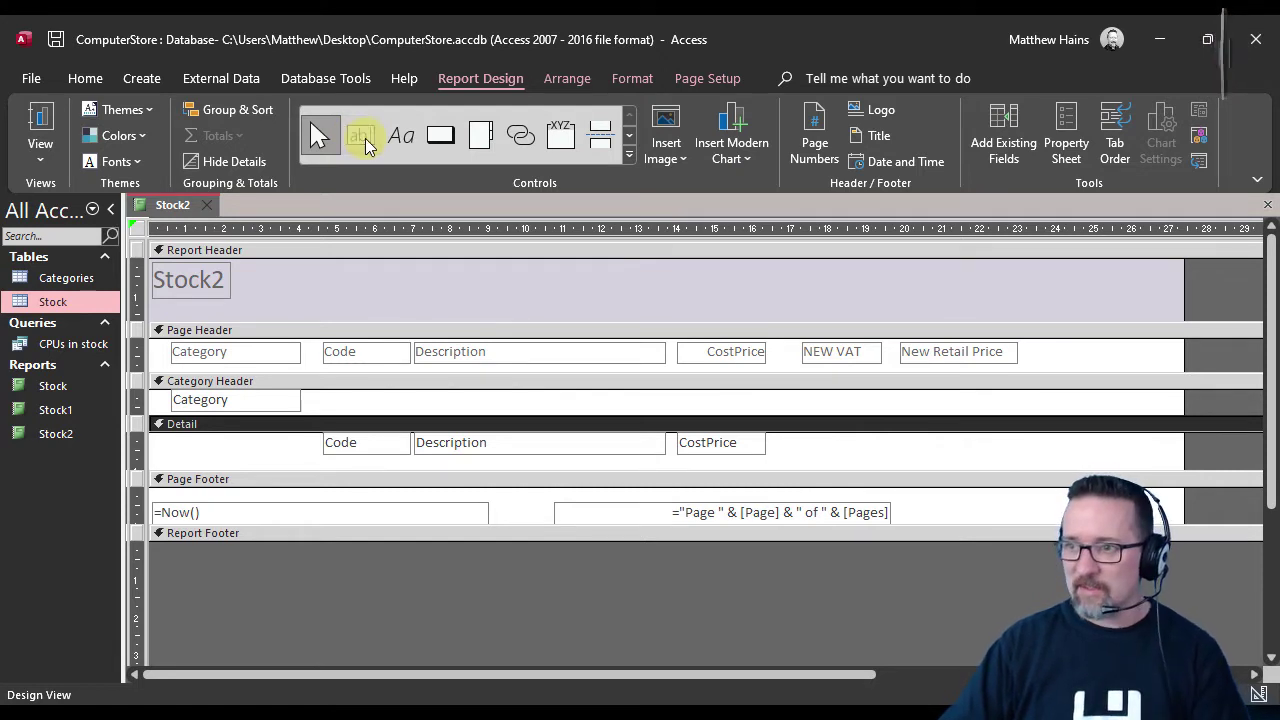
left_click(898, 442)
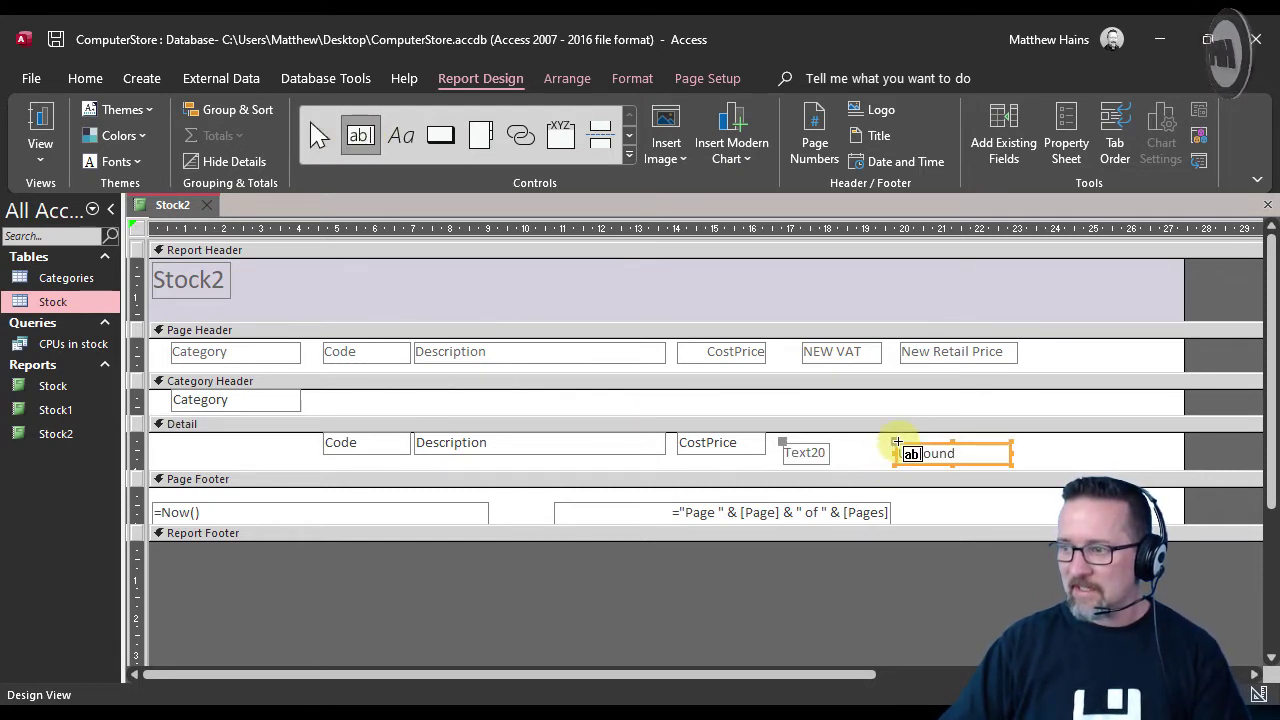
left_click(795, 453)
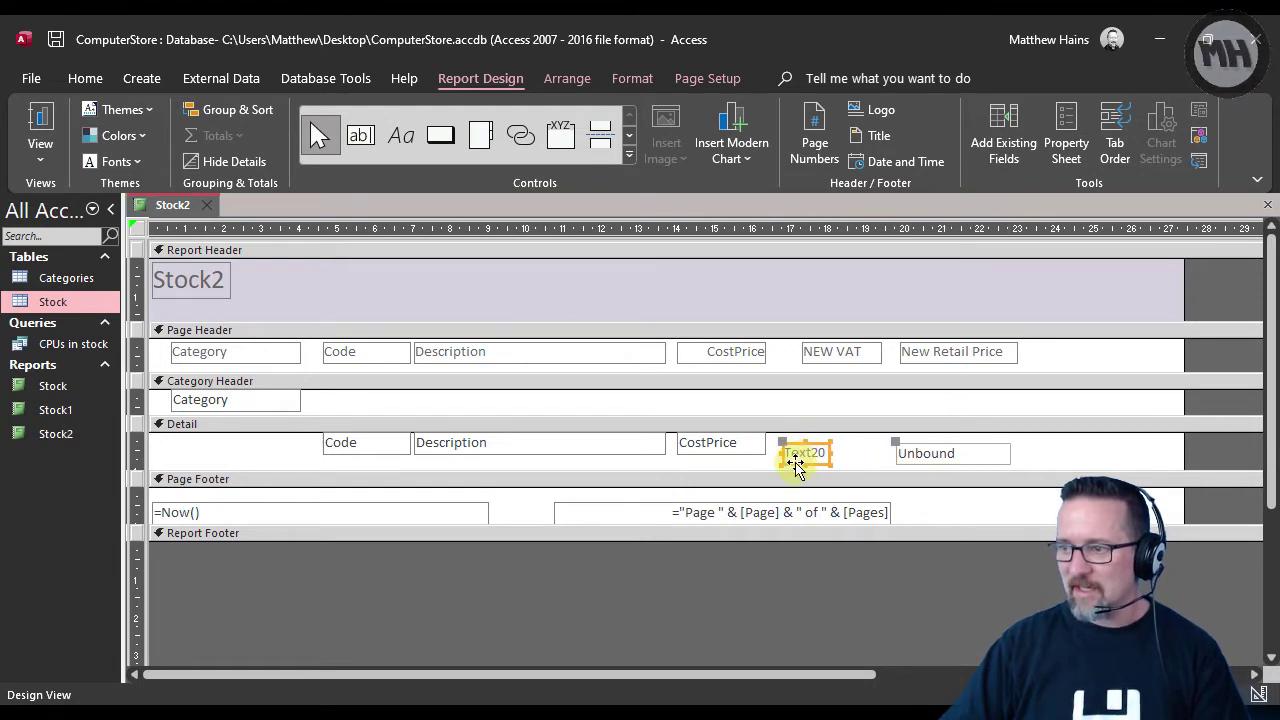
key("Delete")
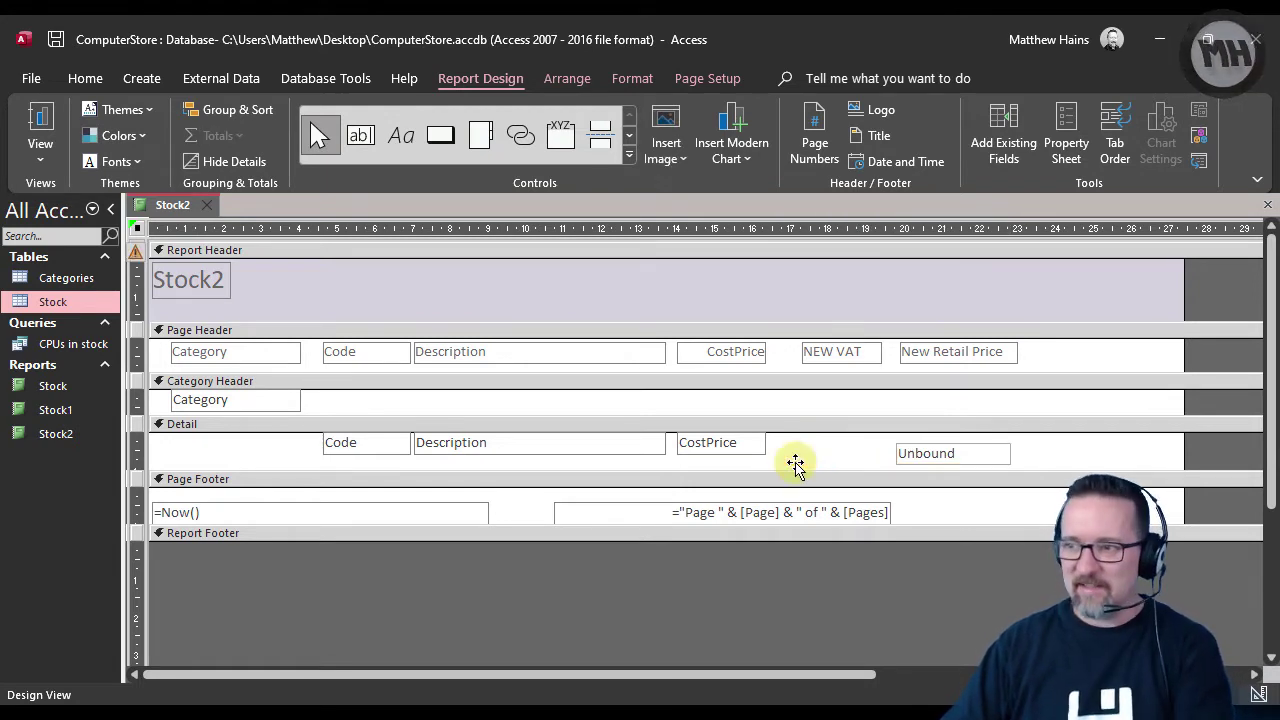
left_click(938, 445)
left_click_drag(938, 445, 866, 447)
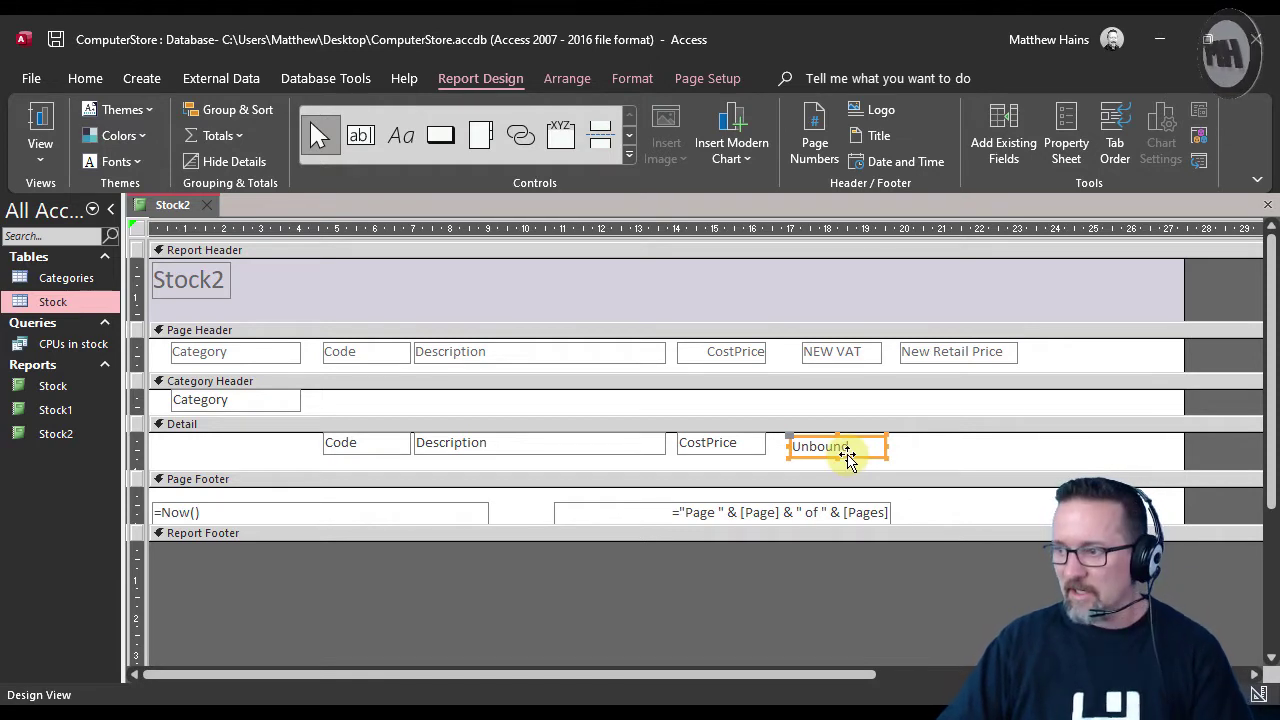
Enter =[CostPrice]*0.15 in the box and widen it to show the whole formula.
left_click(847, 454)
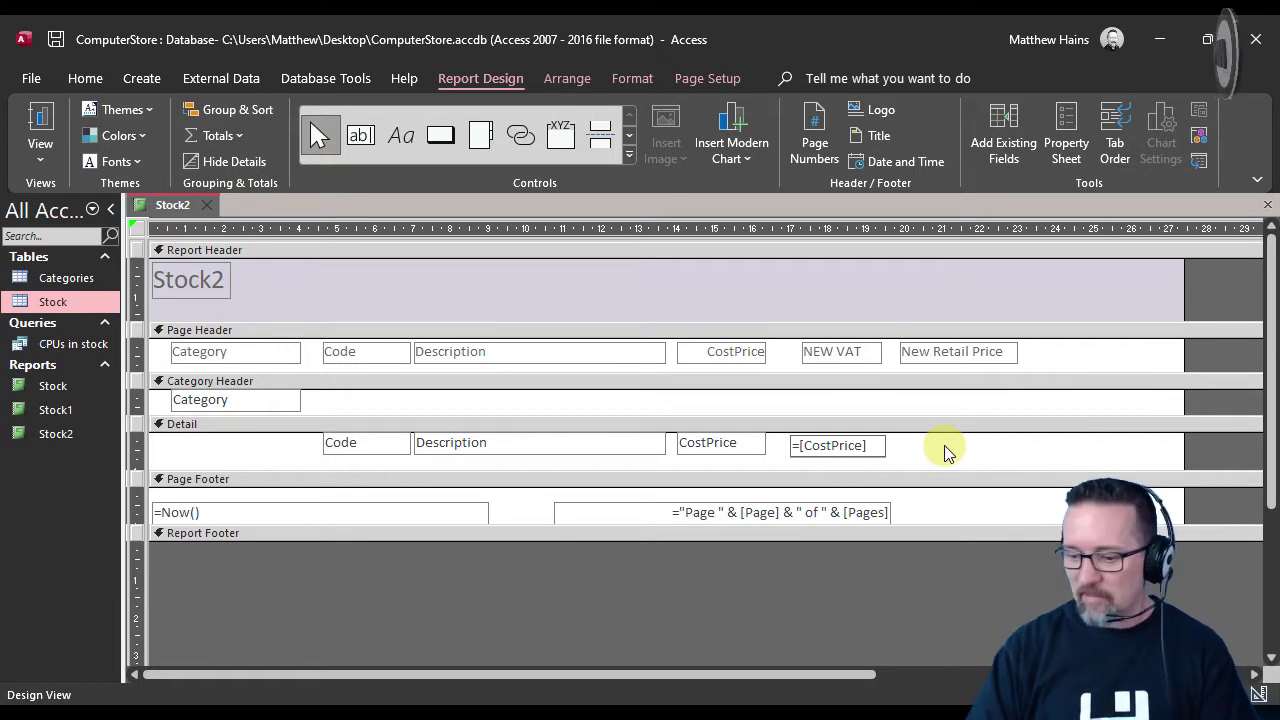
type("0.15")
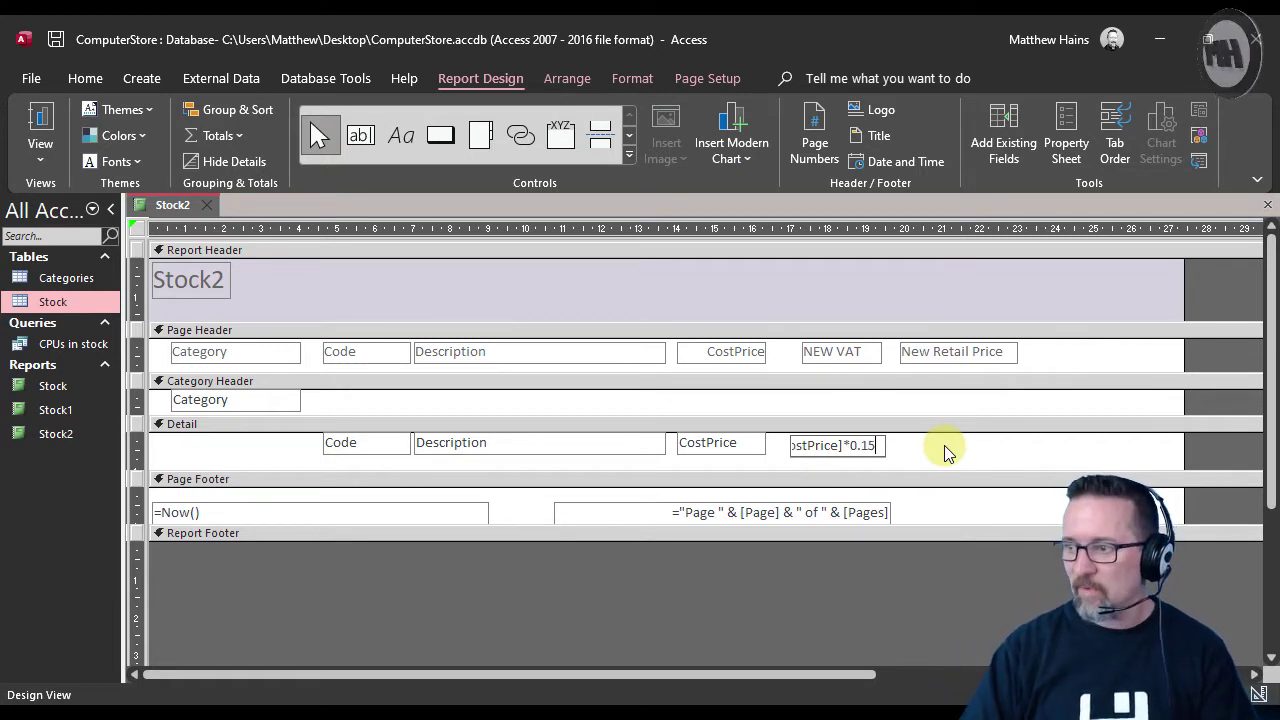
left_click(892, 450)
left_click(866, 448)
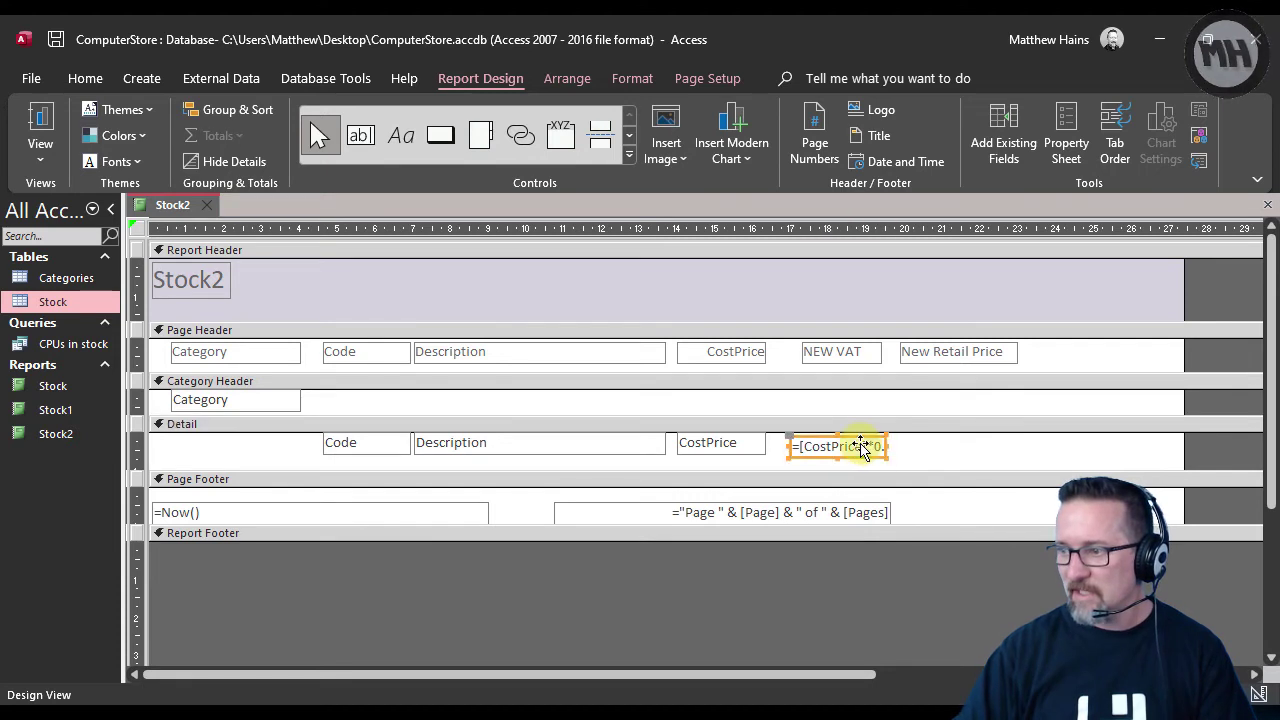
left_click_drag(887, 444, 912, 445)
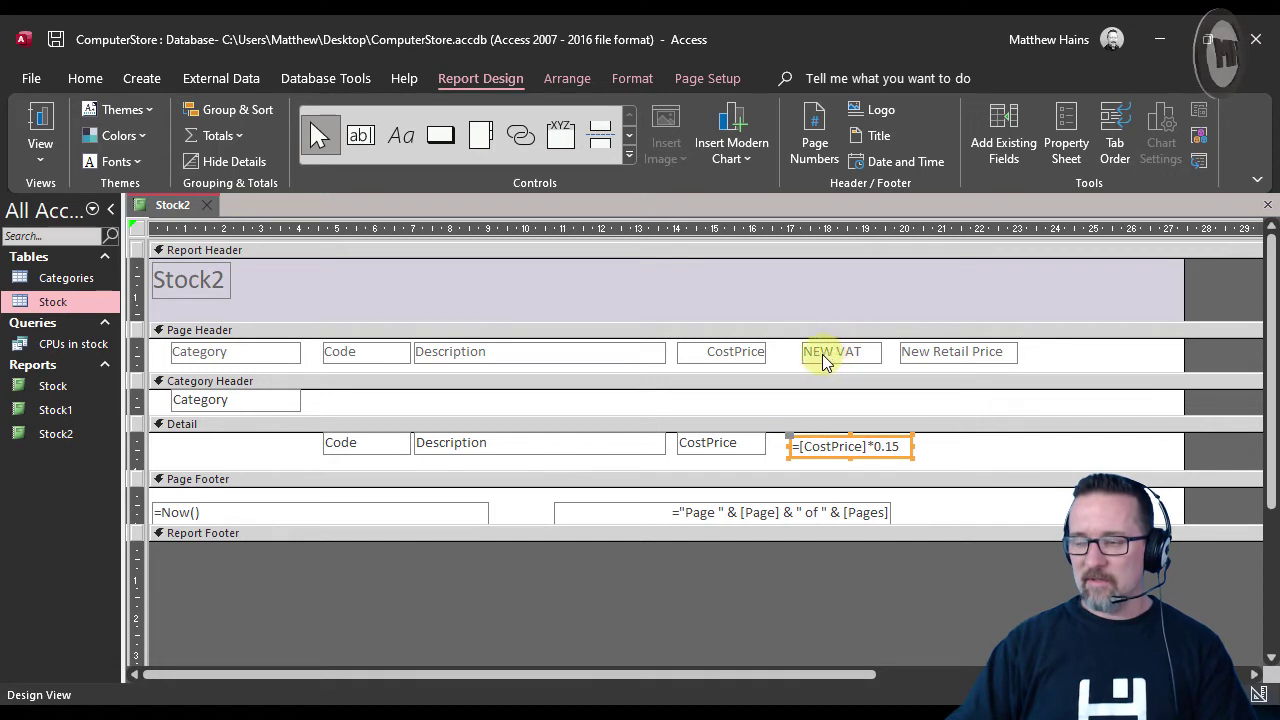
left_click(795, 448)
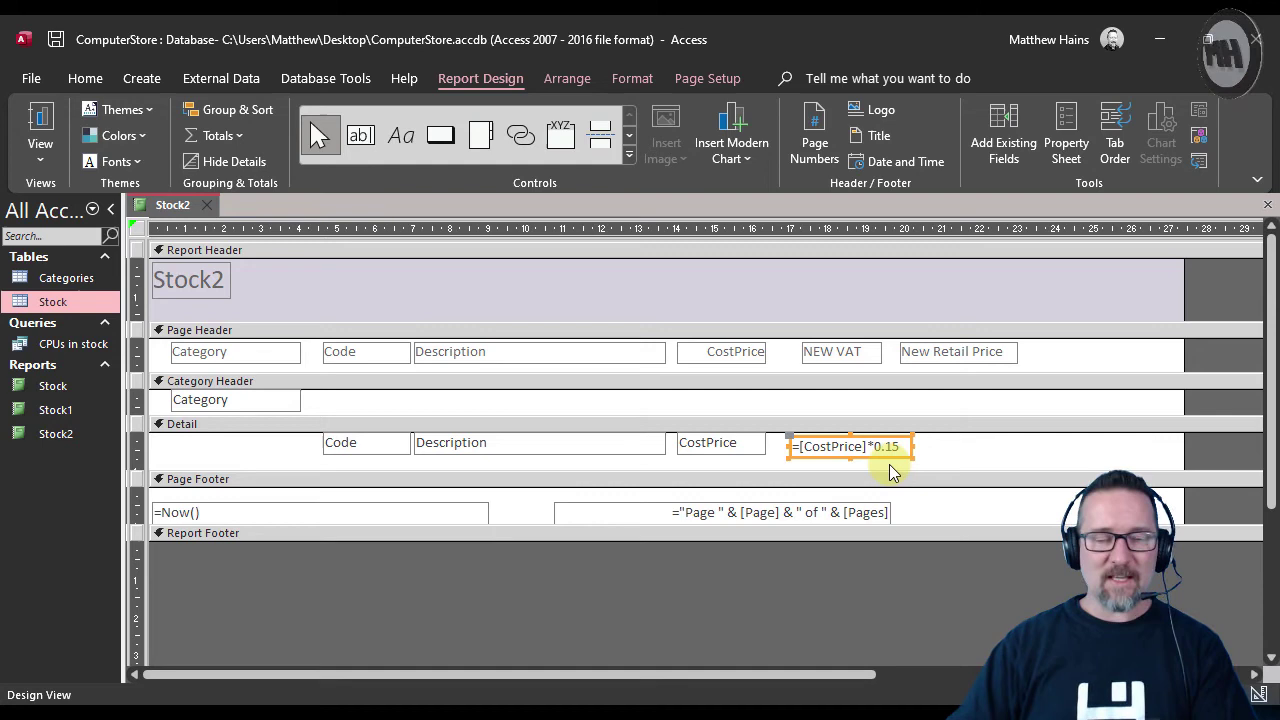
Preview the calculated VAT values in Report View, then return to the report design.
left_click(48, 114)
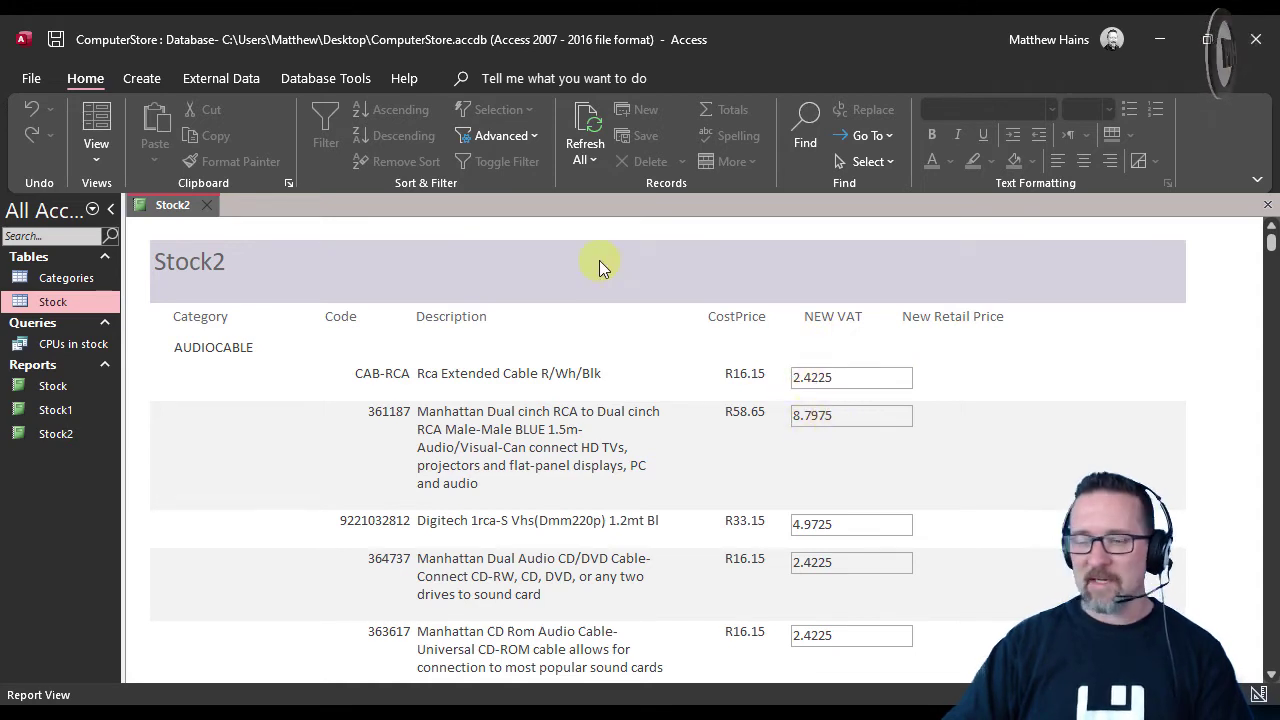
left_click(90, 118)
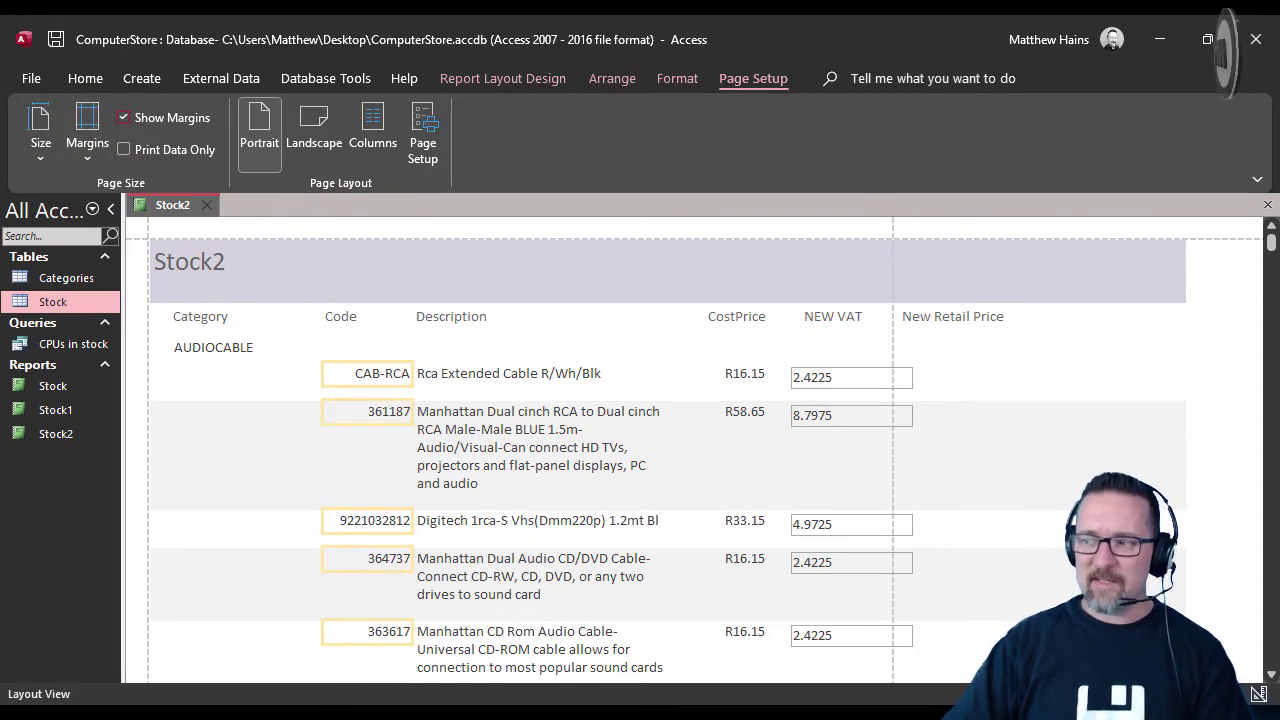
left_click(1258, 693)
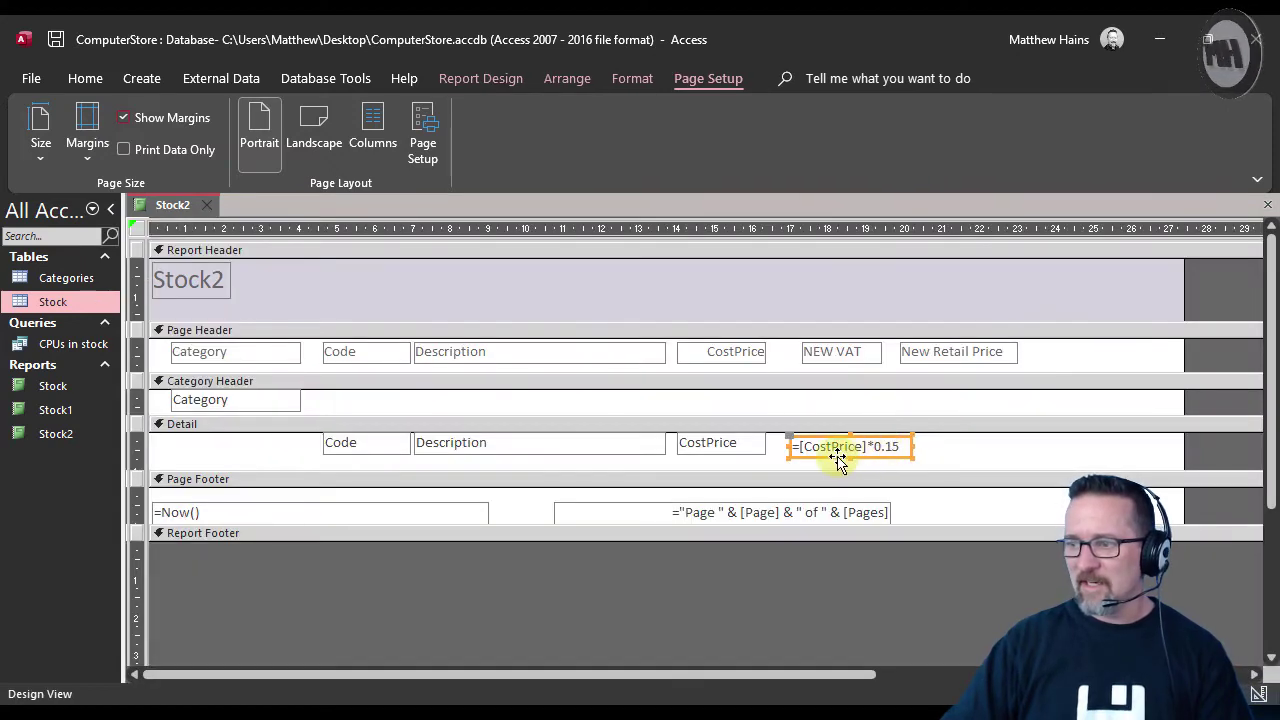
Format the NEW VAT box as Currency and check amounts like R2.42 in Report View.
left_click(625, 78)
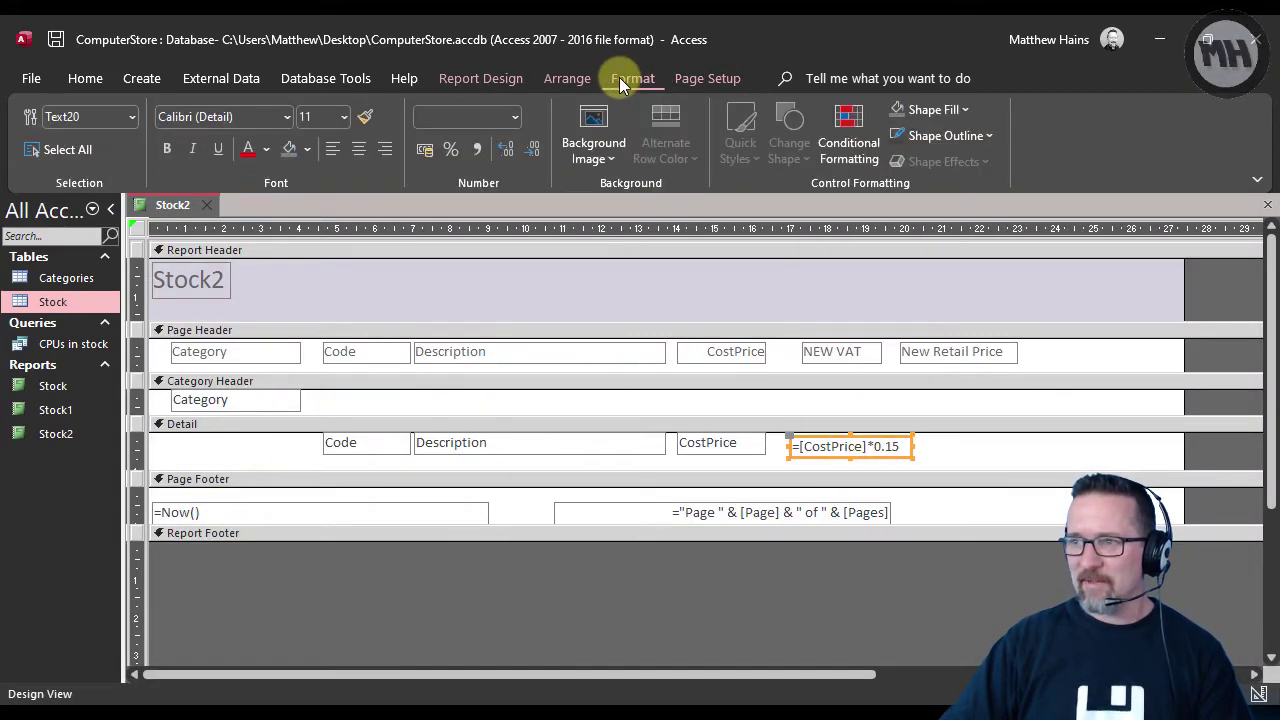
left_click(424, 150)
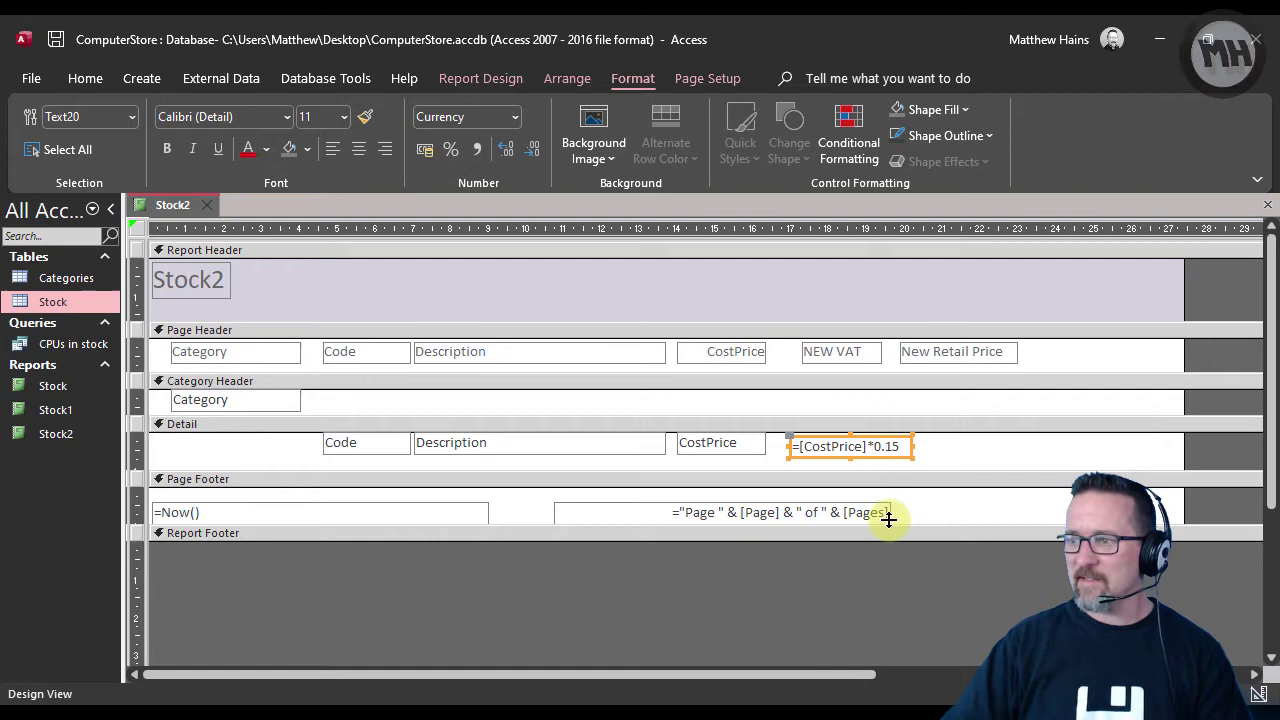
left_click(87, 77)
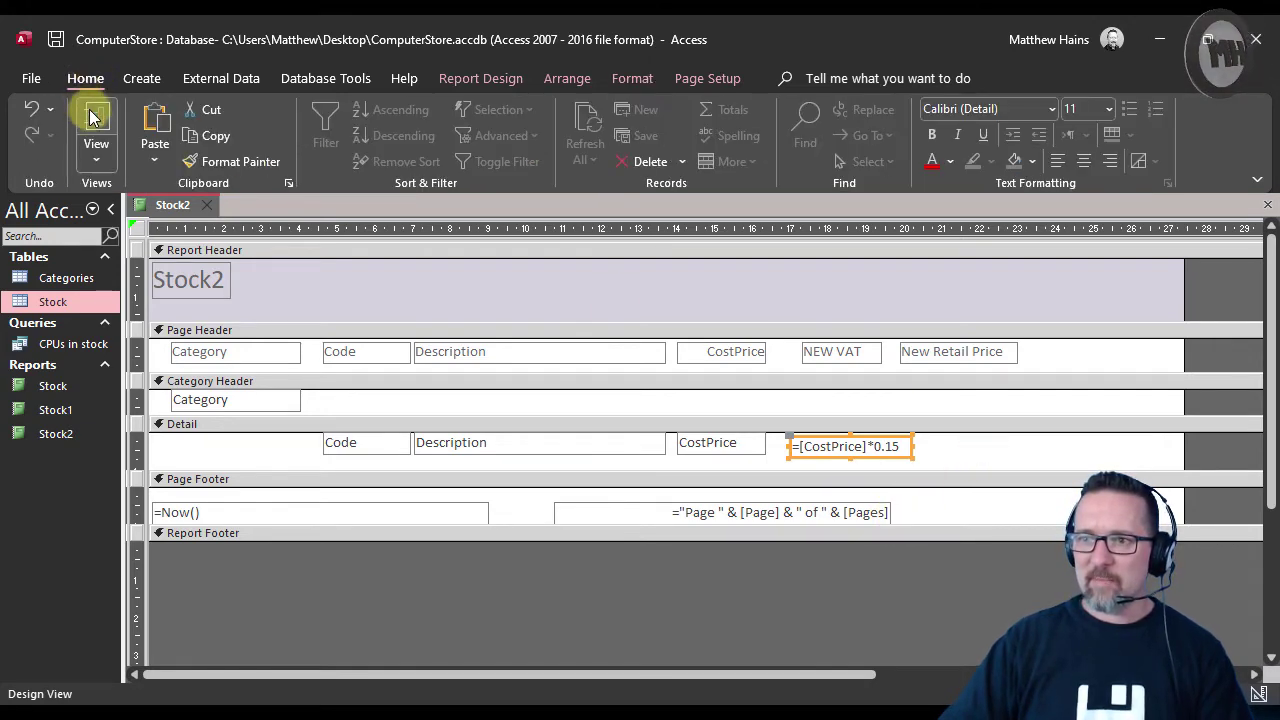
left_click(95, 133)
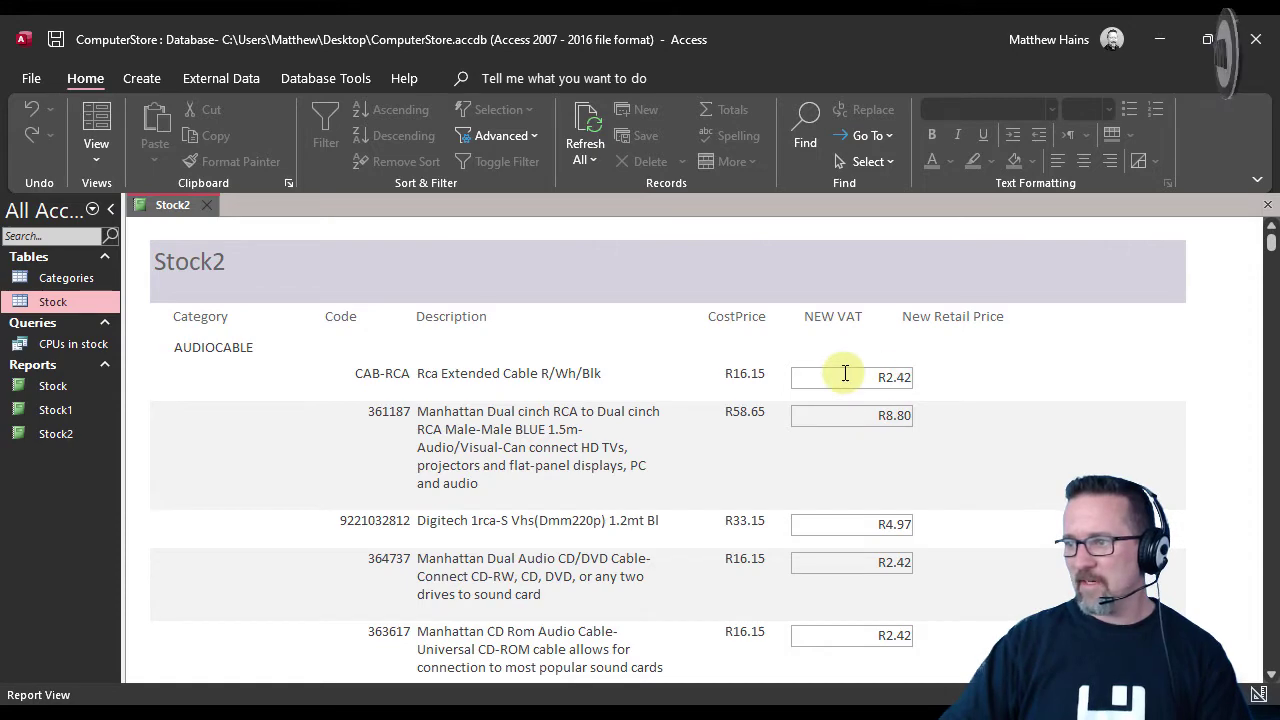
Return to Design View and narrow the NEW VAT formula box.
left_click(96, 155)
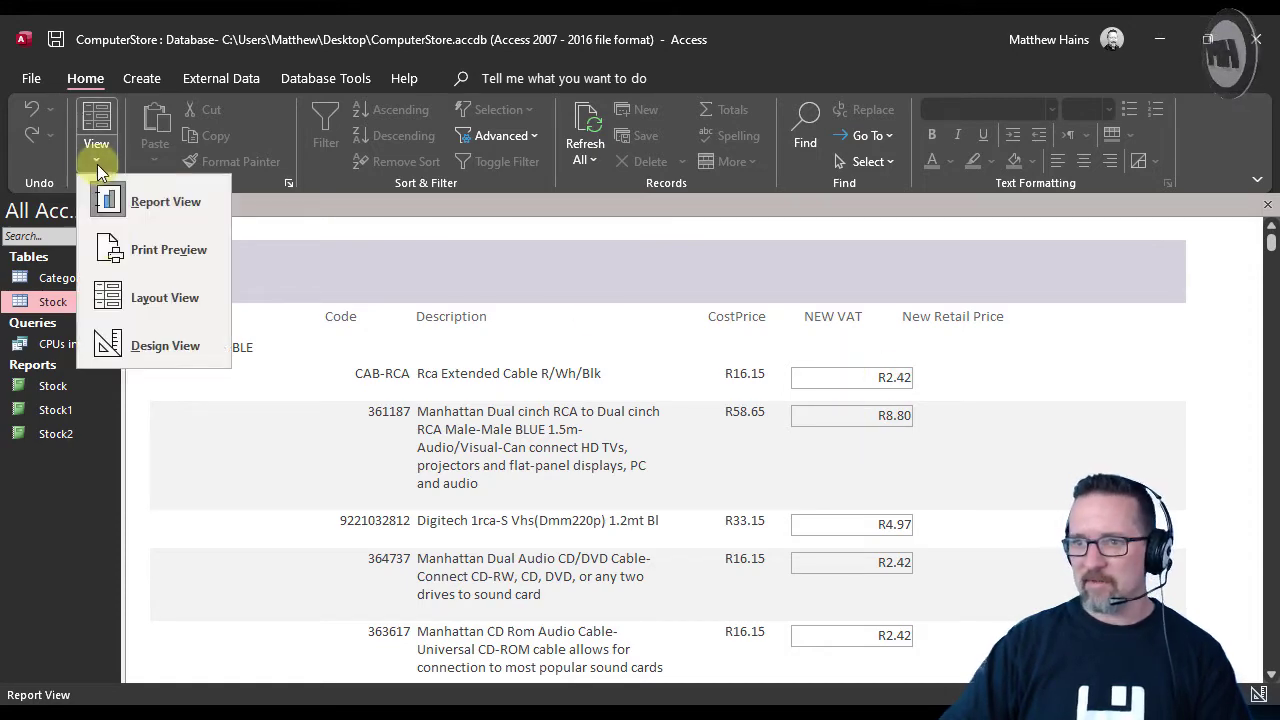
left_click(120, 346)
left_click(890, 445)
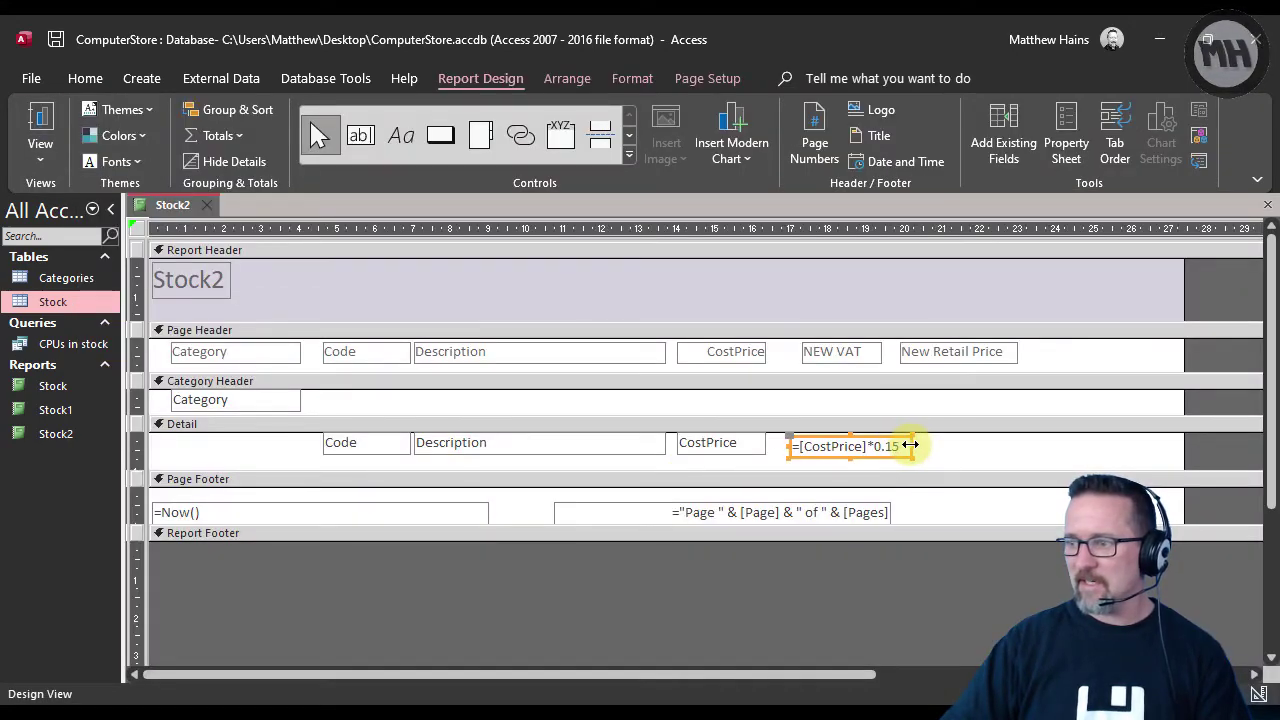
left_click_drag(897, 445, 882, 445)
Draw a Detail text box, delete its Text22 label, and place and widen it under New Retail Price.
left_click(976, 463)
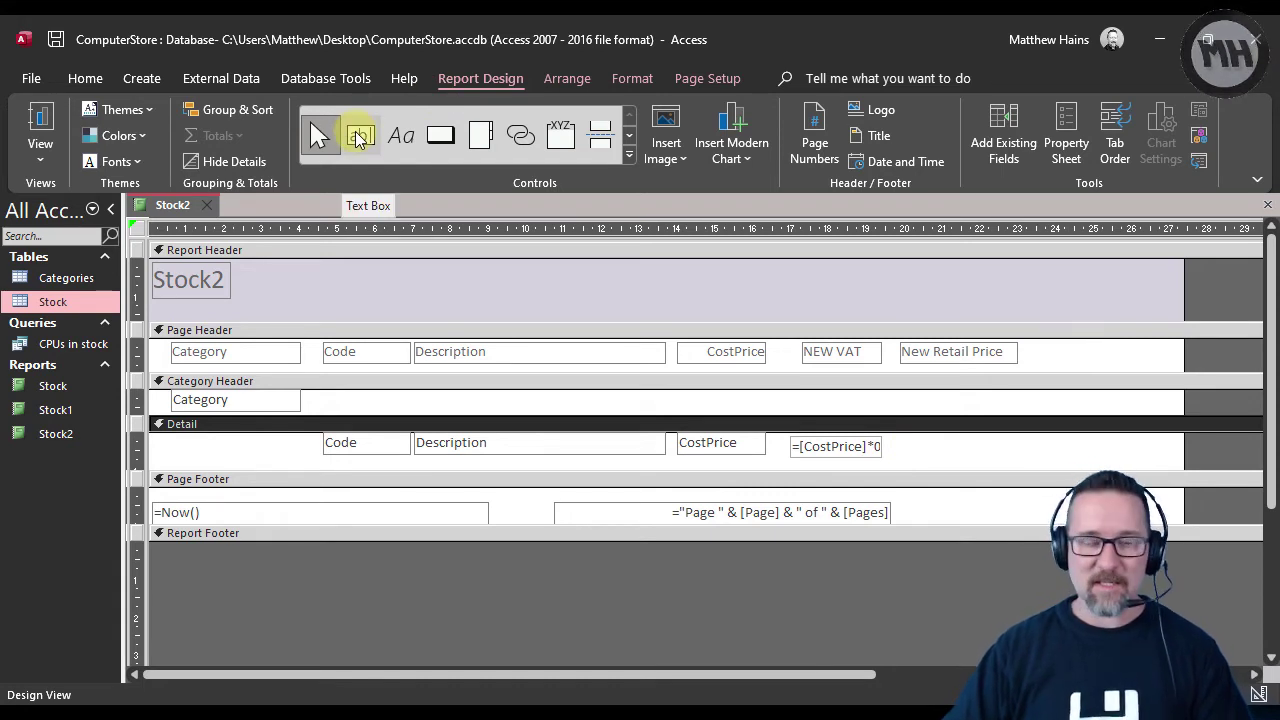
left_click(358, 138)
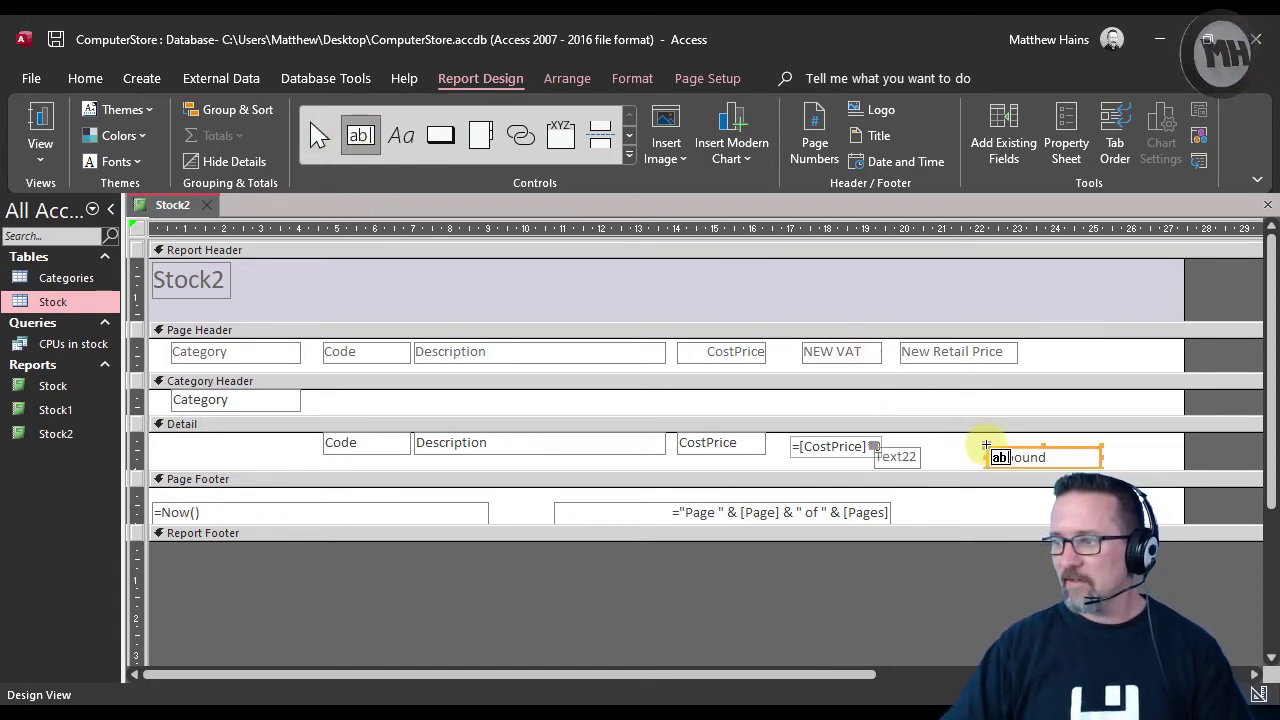
left_click(986, 444)
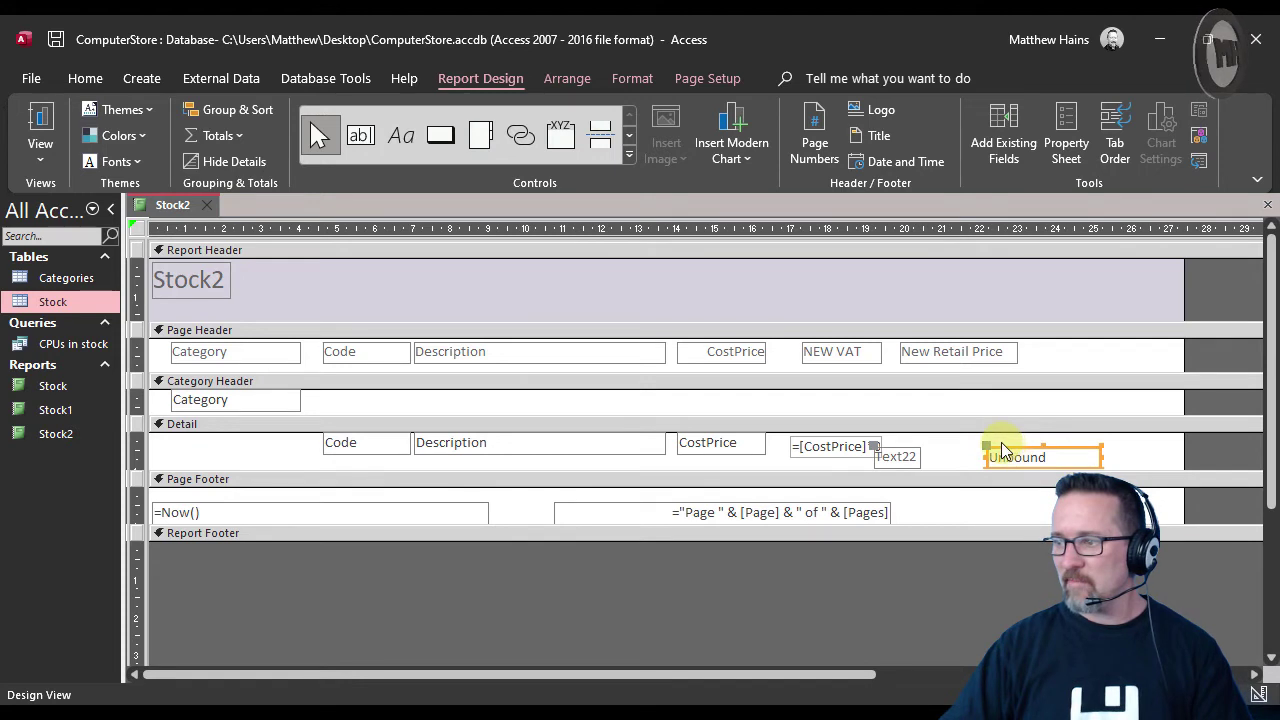
left_click(906, 454)
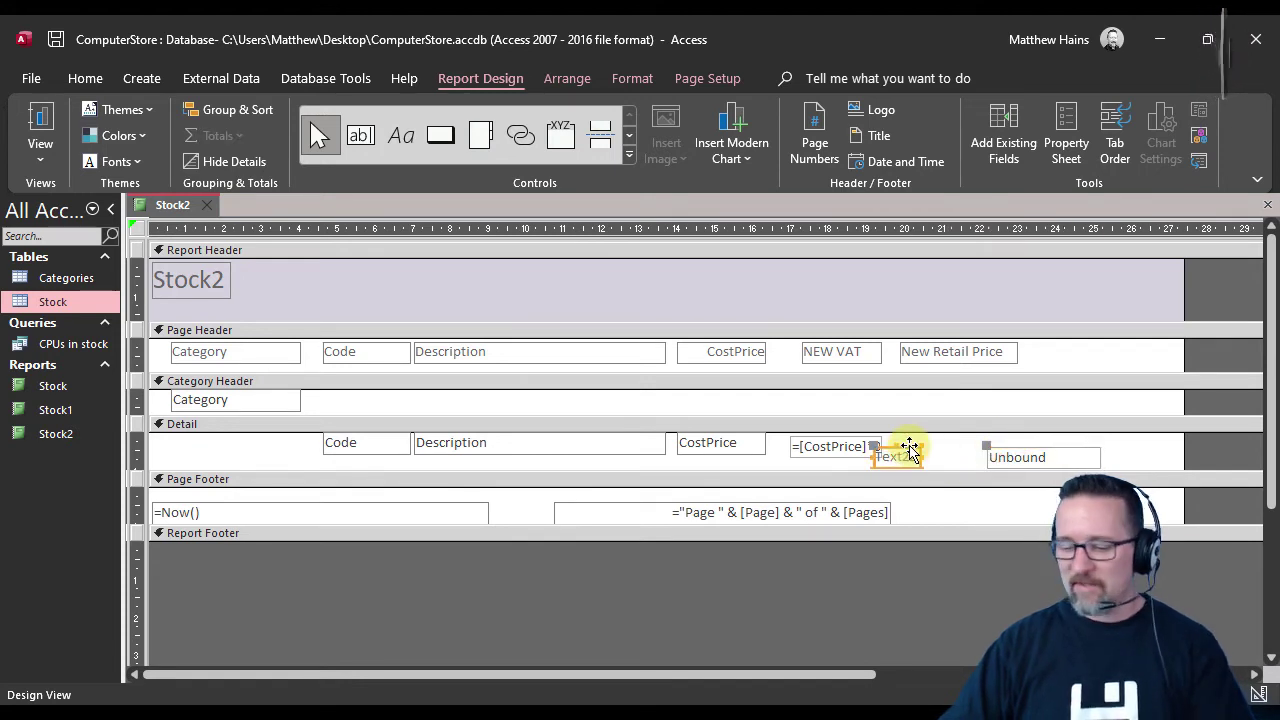
key("Delete")
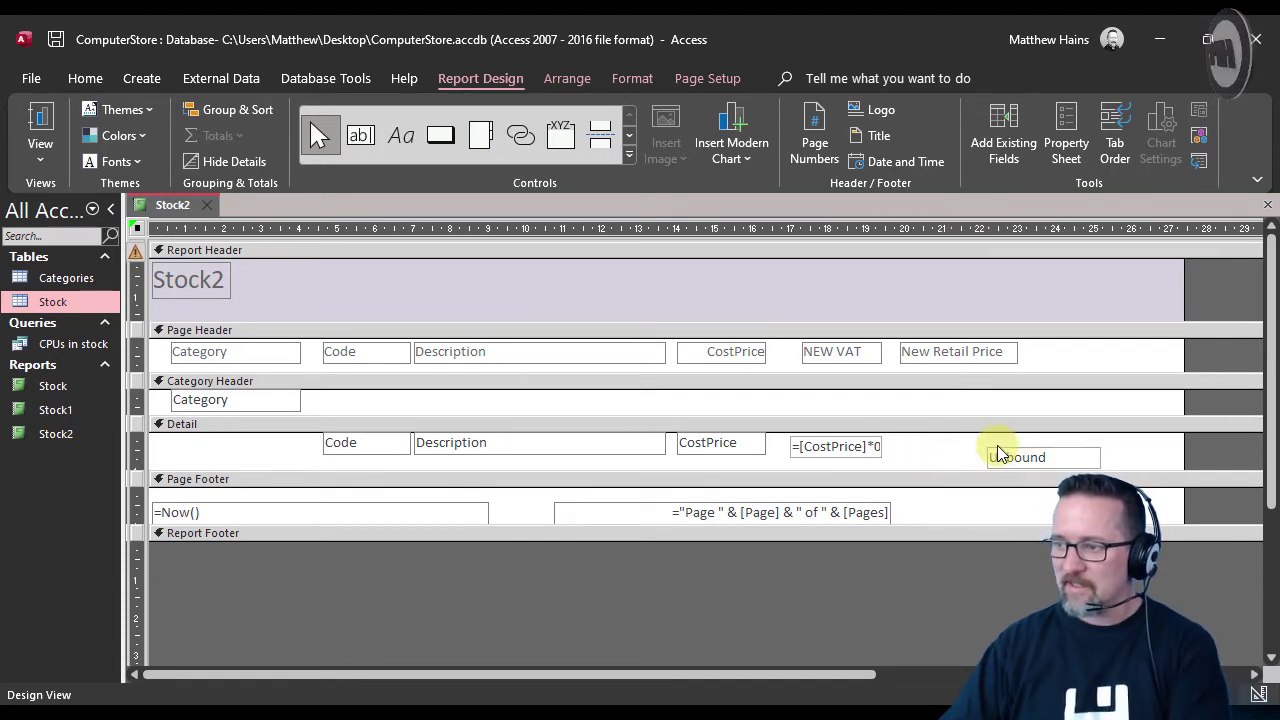
left_click(1000, 459)
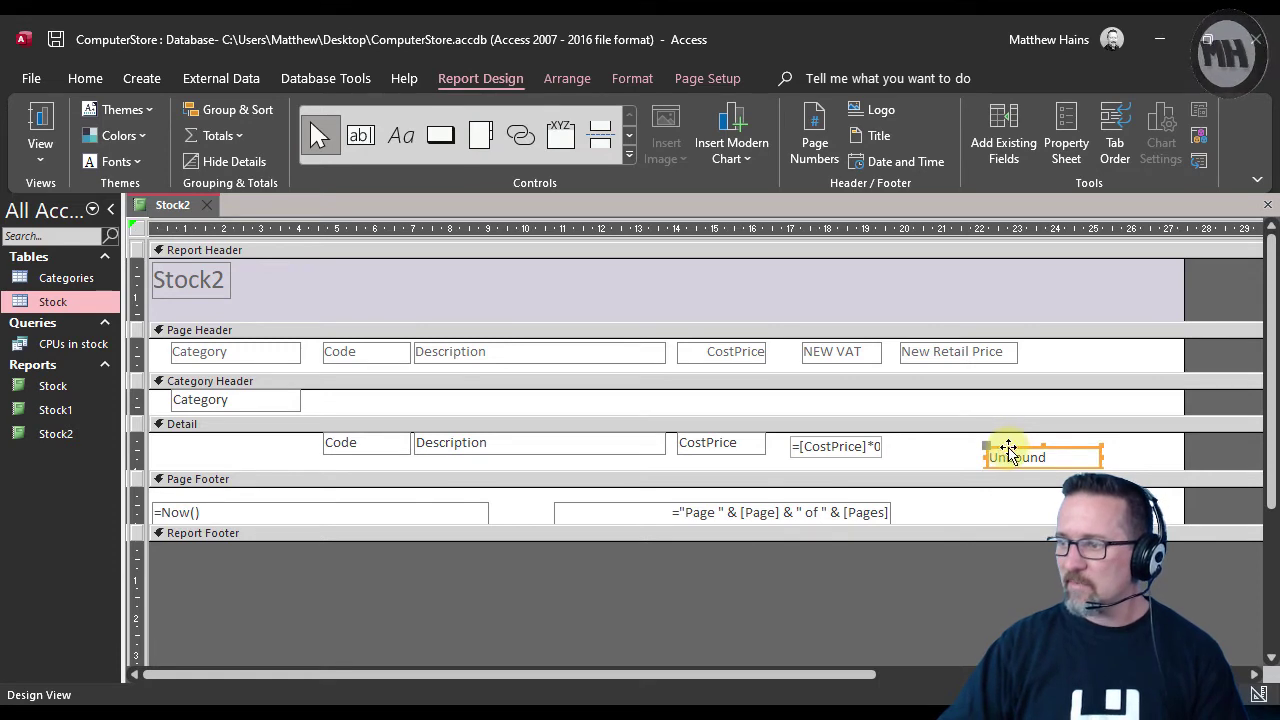
left_click_drag(1010, 447, 921, 441)
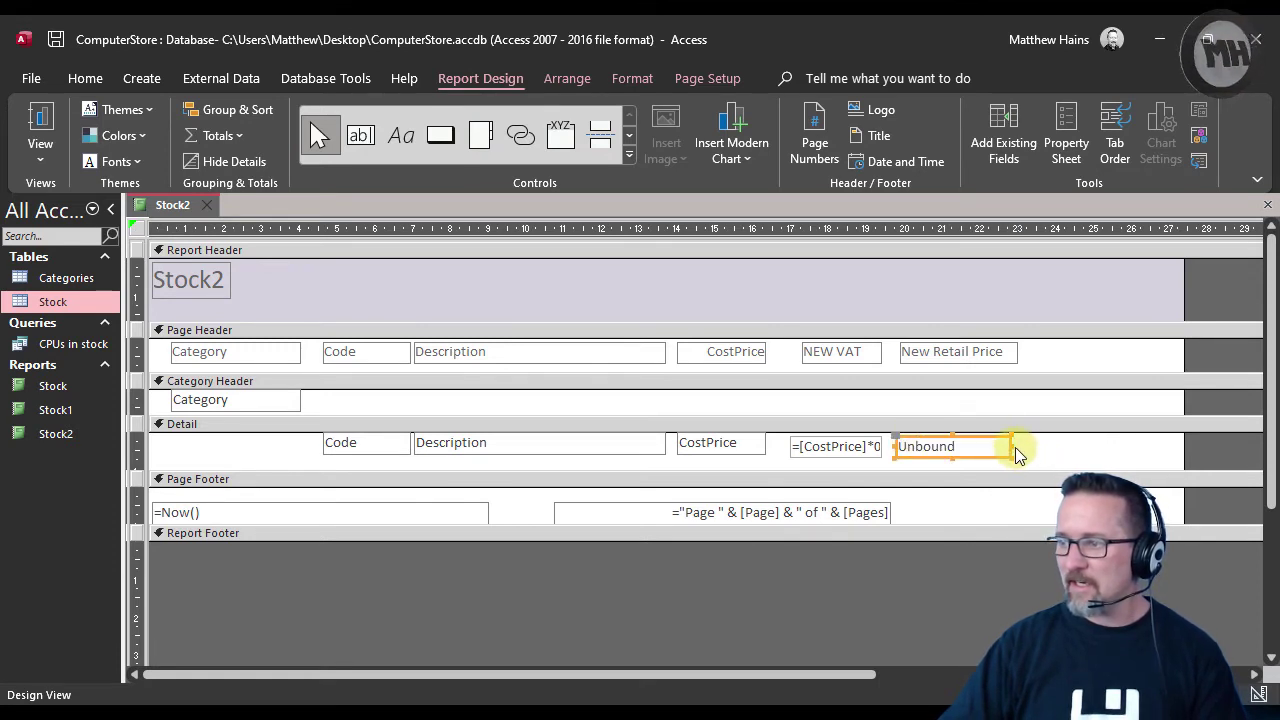
left_click_drag(1011, 446, 1029, 446)
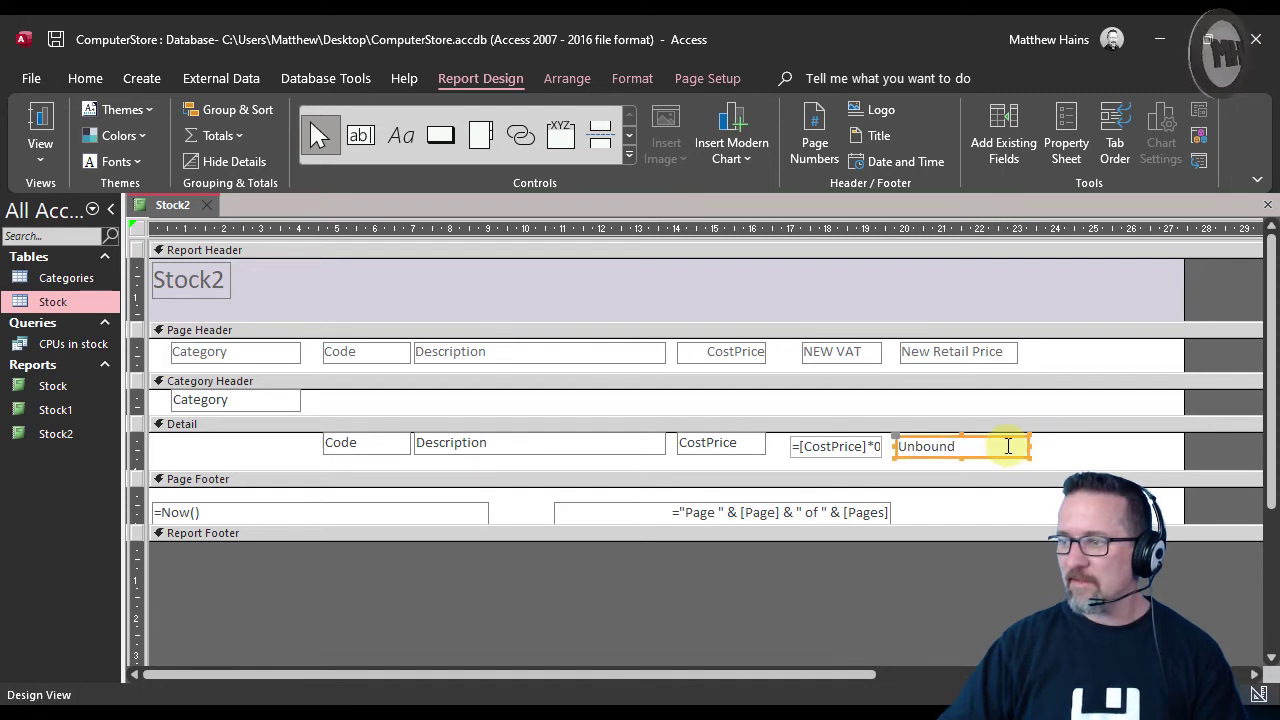
left_click(954, 450)
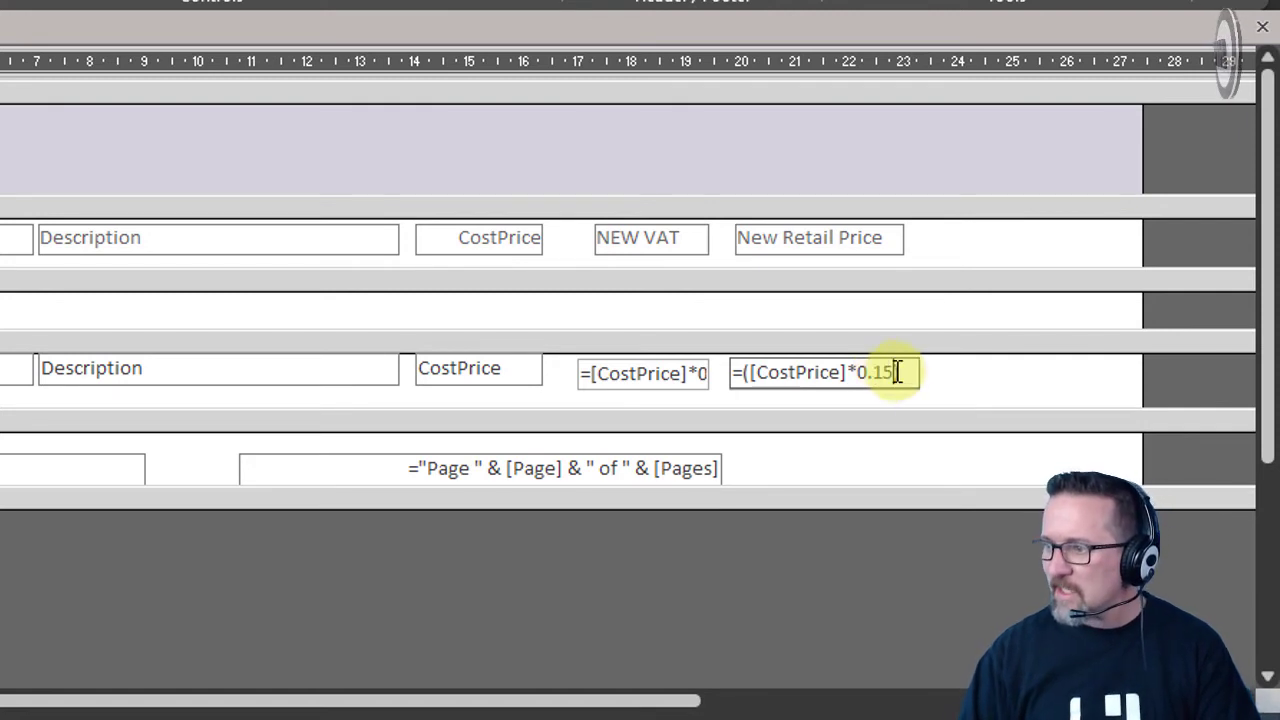
Complete and review the formula =([CostPrice]*0.15)+[CostPrice] in the New Retail Price box.
type(")")
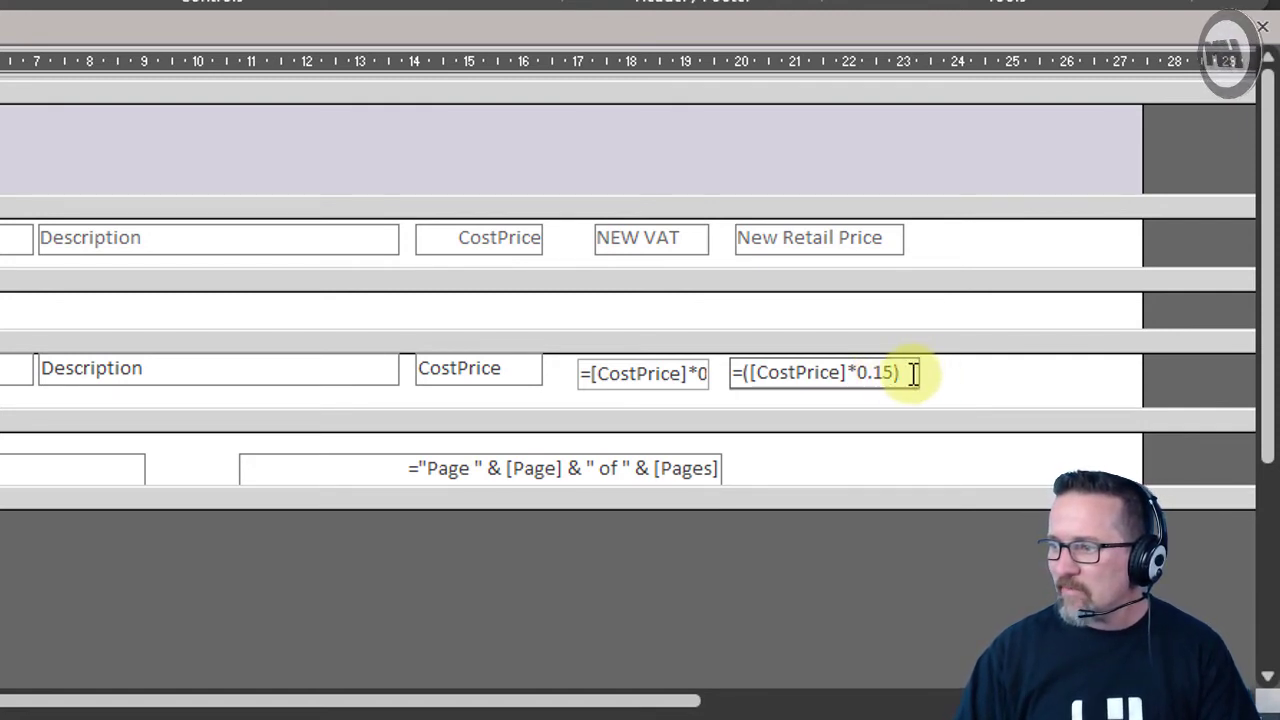
left_click_drag(920, 374, 1090, 372)
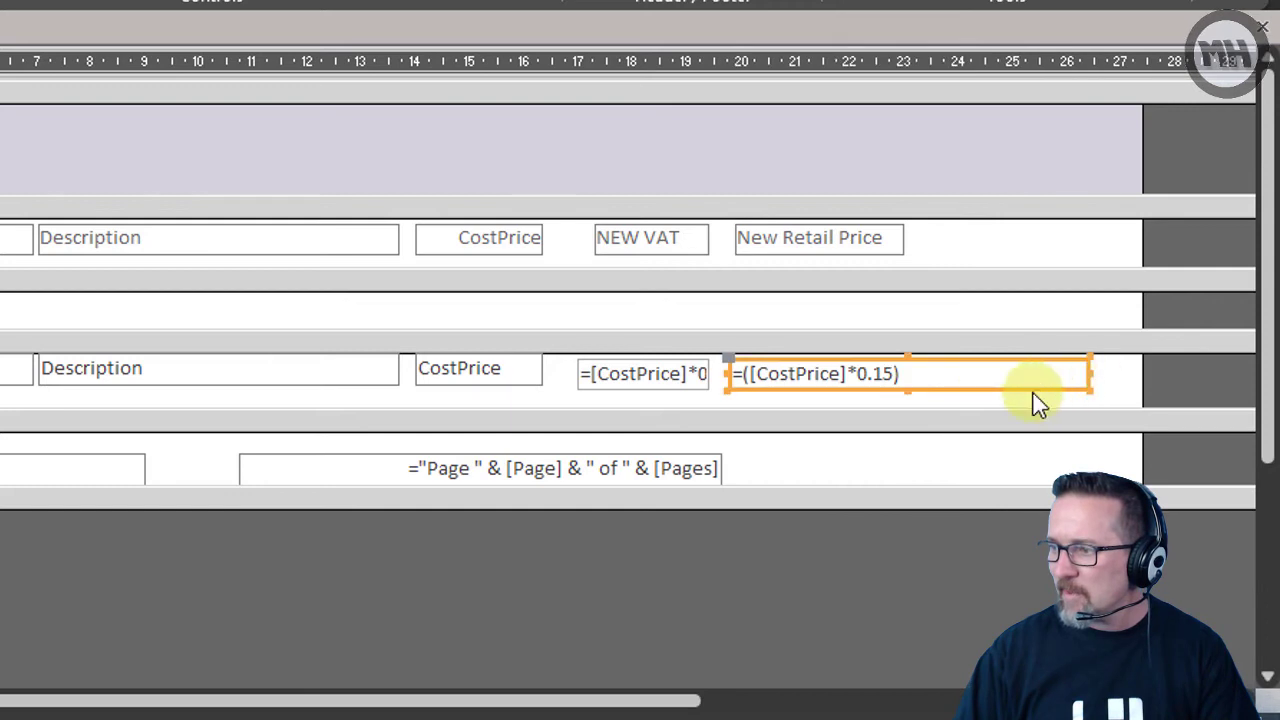
left_click(918, 374)
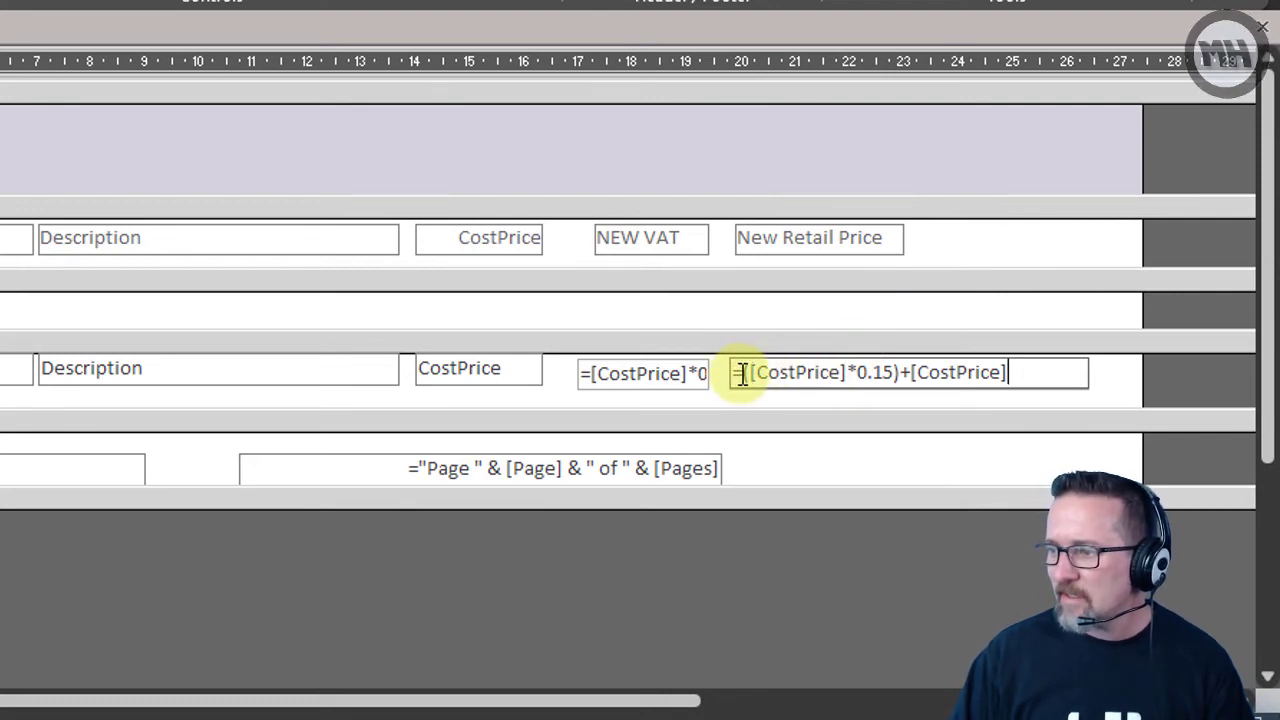
left_click_drag(749, 373, 884, 373)
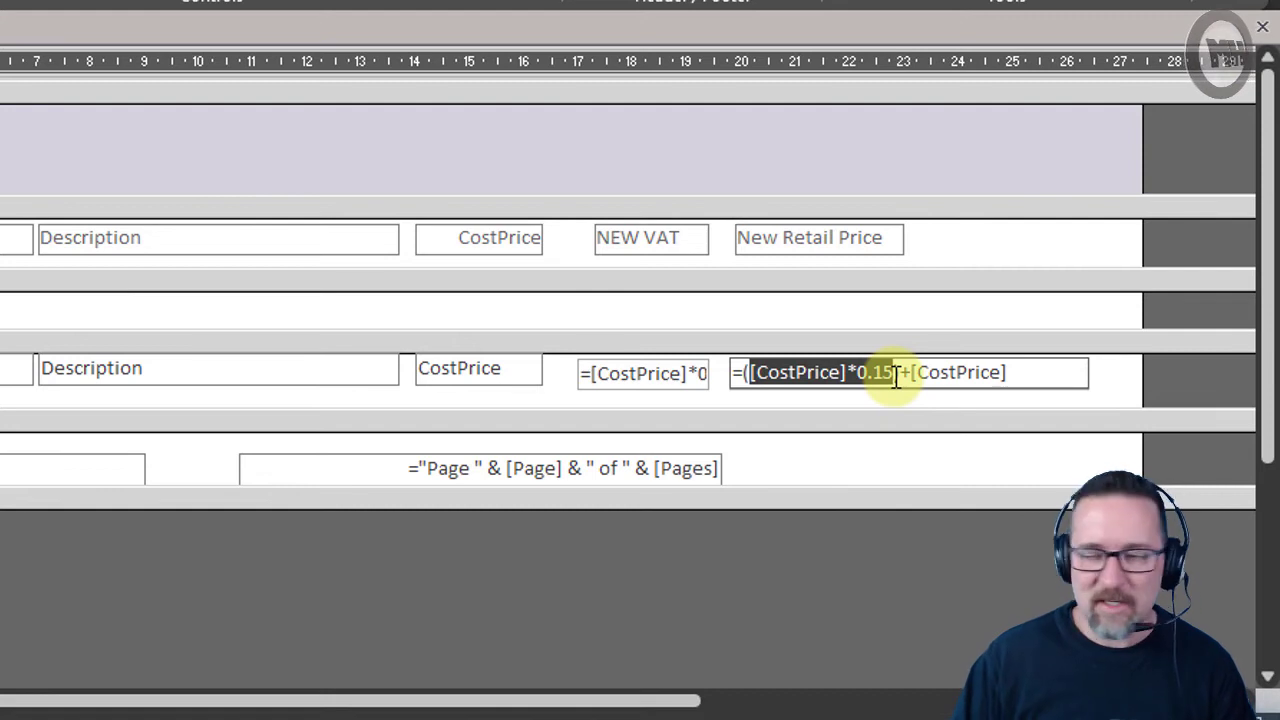
left_click_drag(896, 378, 912, 376)
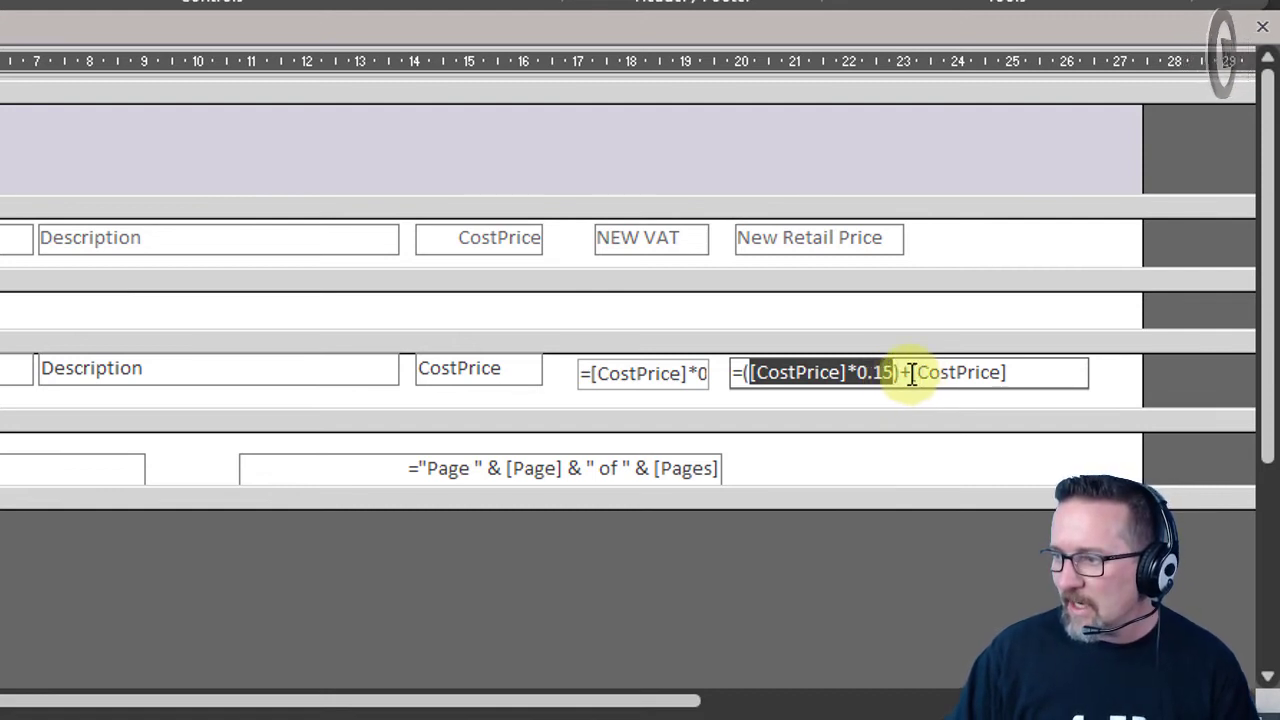
left_click(1015, 374)
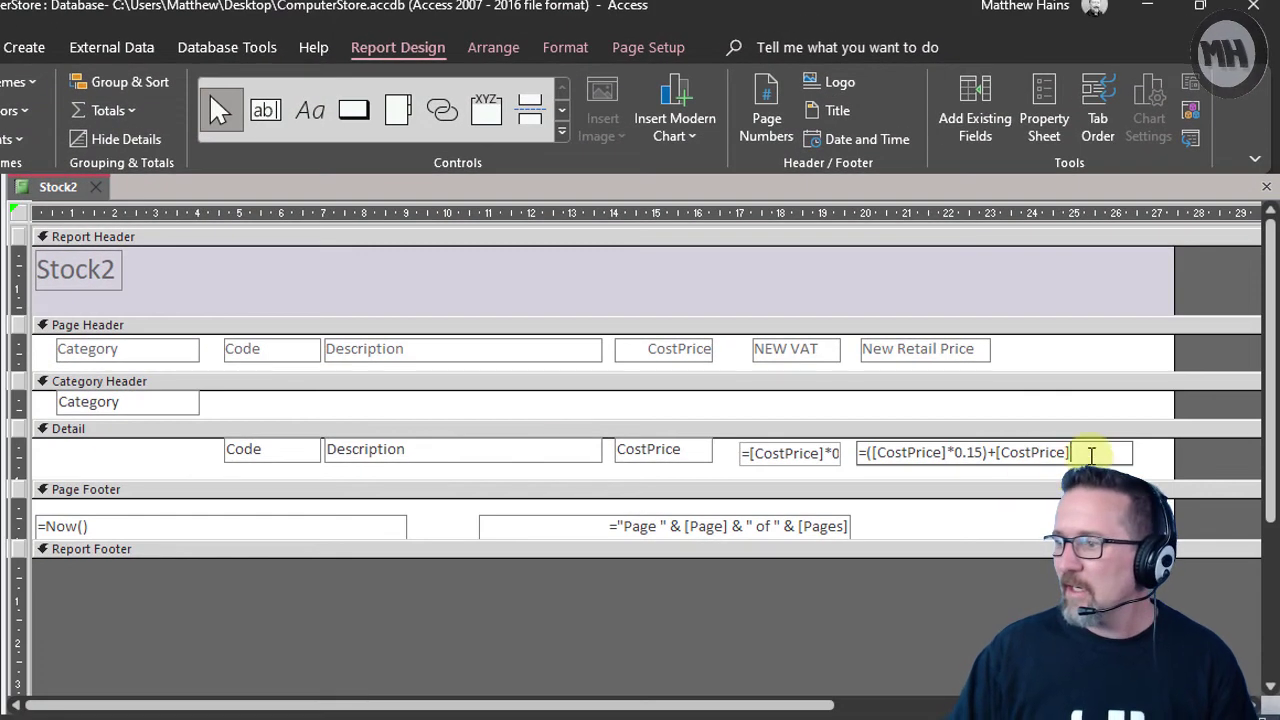
left_click(1140, 455)
left_click(1086, 452)
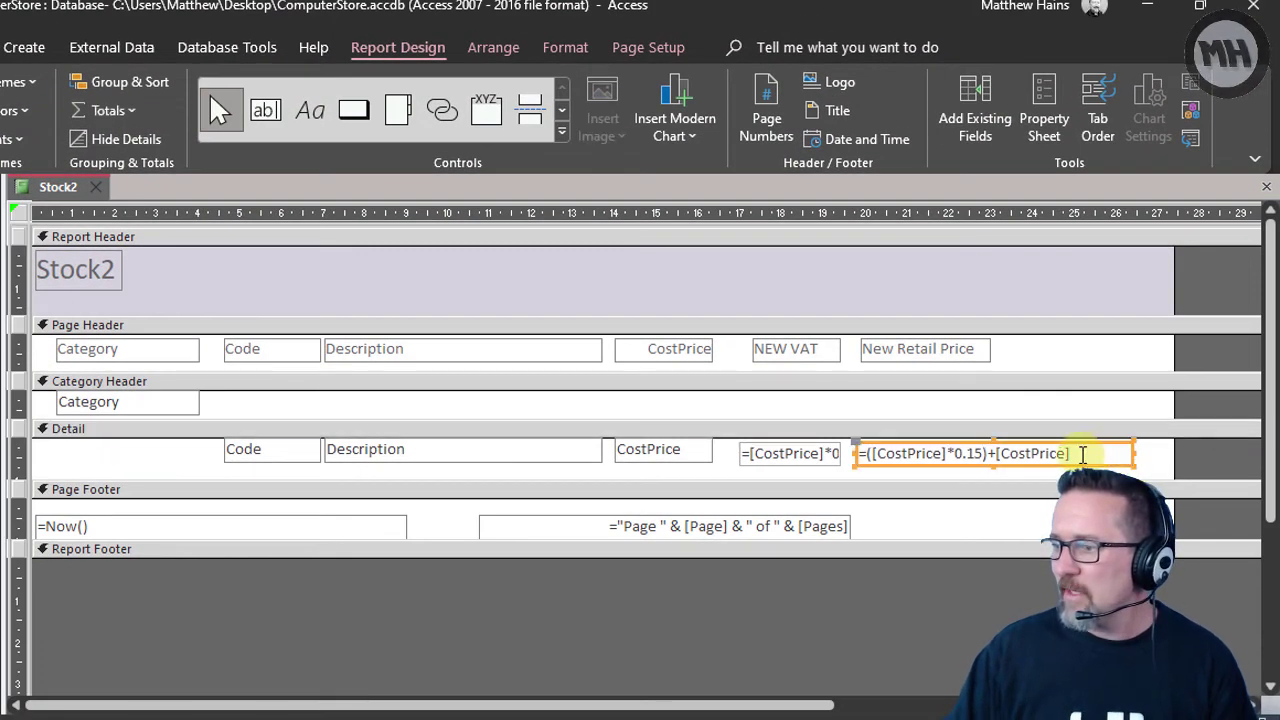
Preview Stock2 in Report View, with New Retail Price values like R18.57 and R67.45.
left_click(565, 47)
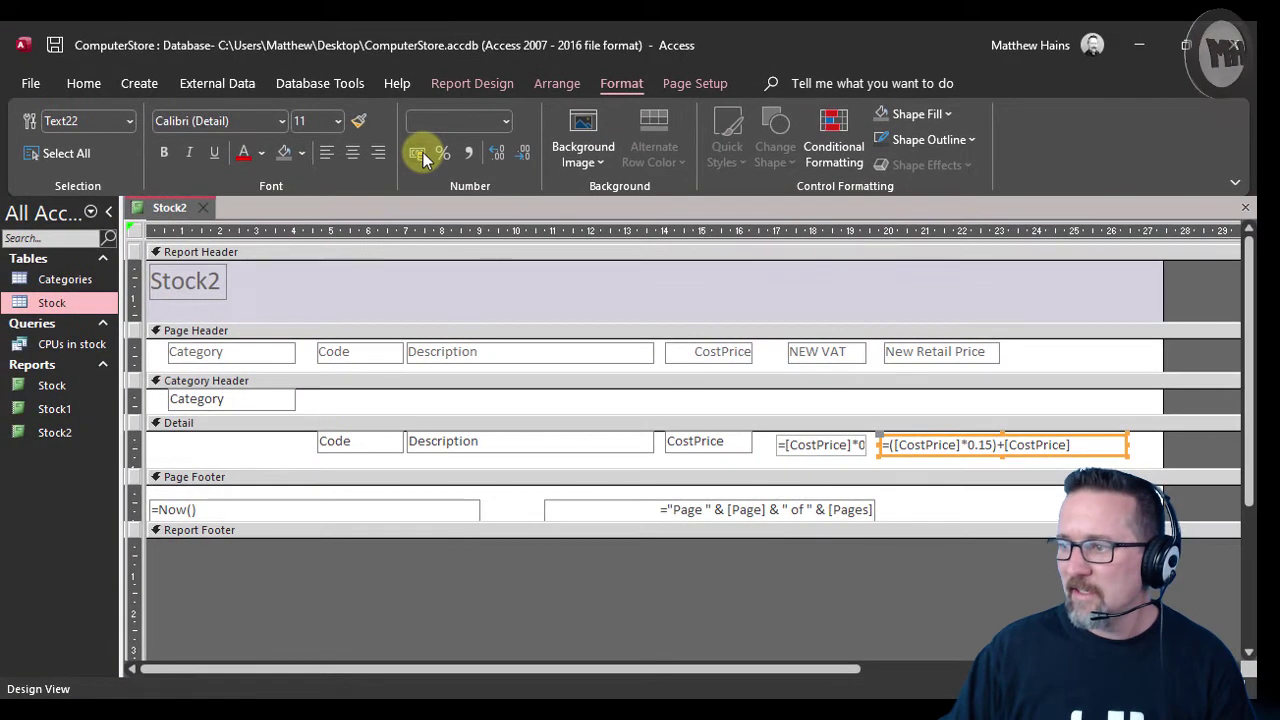
left_click(90, 83)
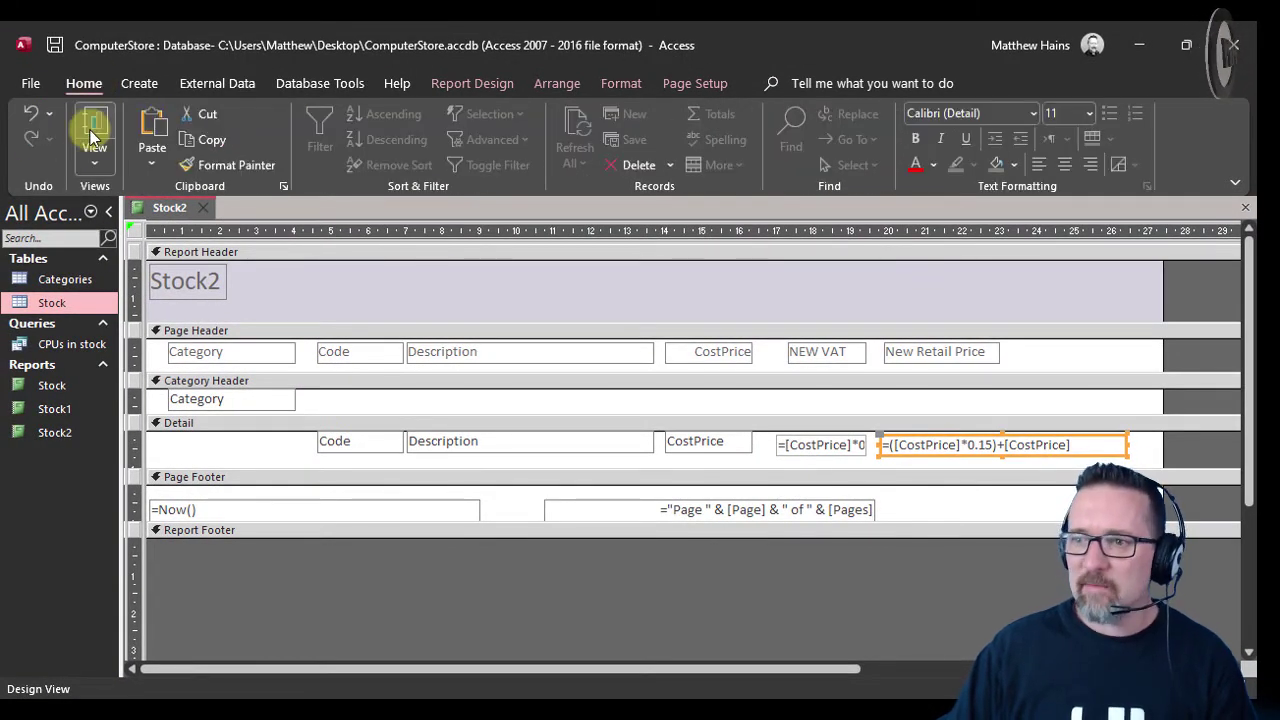
left_click(94, 135)
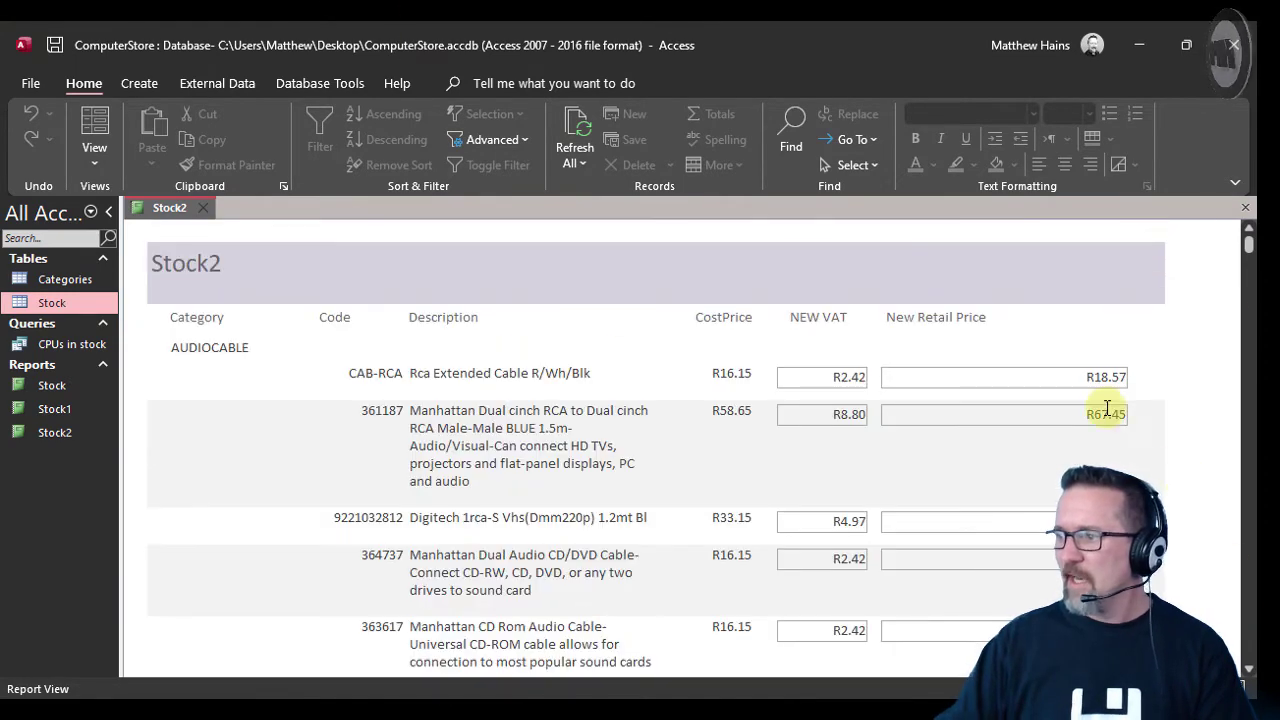
In Layout View, narrow the New Retail Price fields to fit values like R18.57, then return to Design View.
left_click(97, 122)
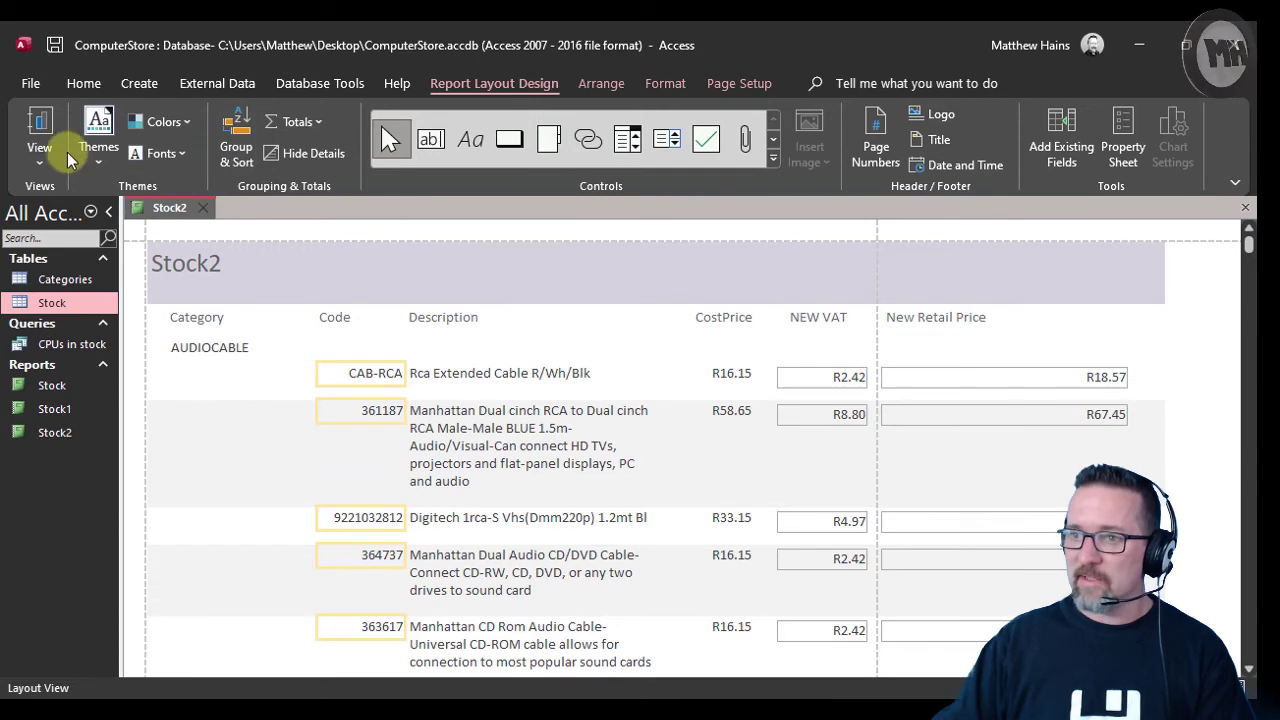
left_click(1118, 377)
left_click_drag(1118, 377, 1128, 374)
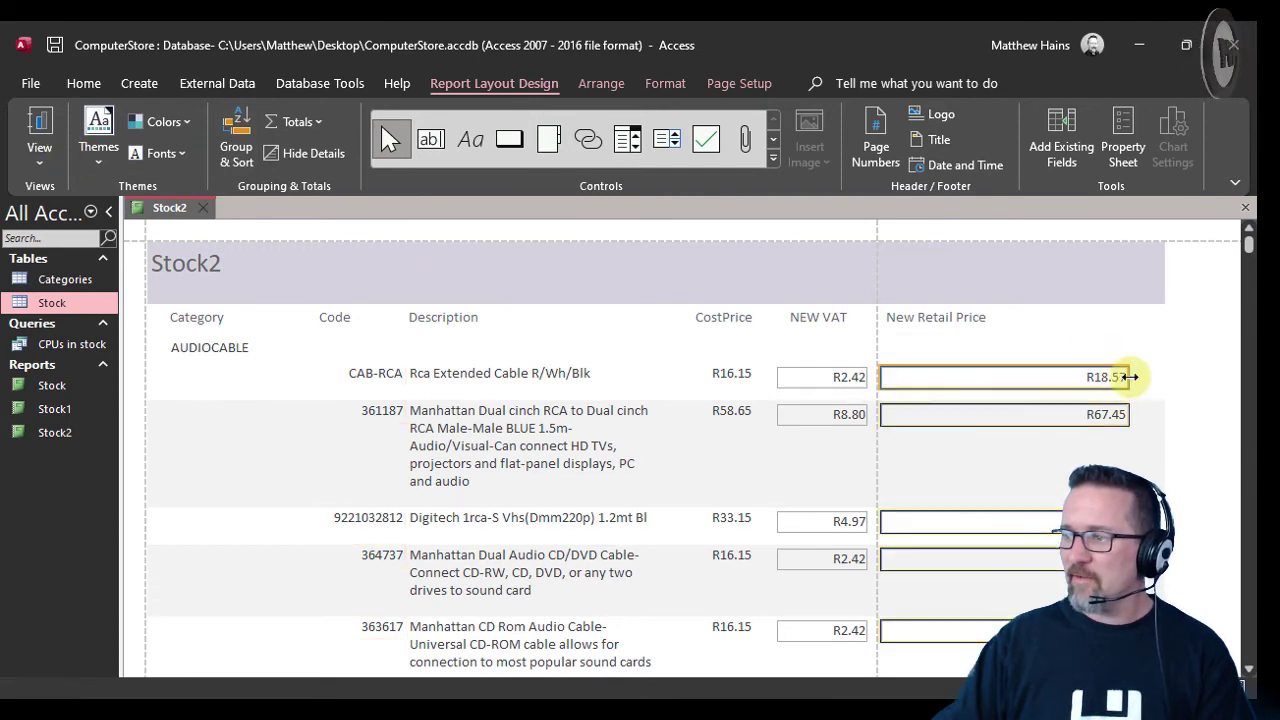
left_click_drag(996, 368, 993, 368)
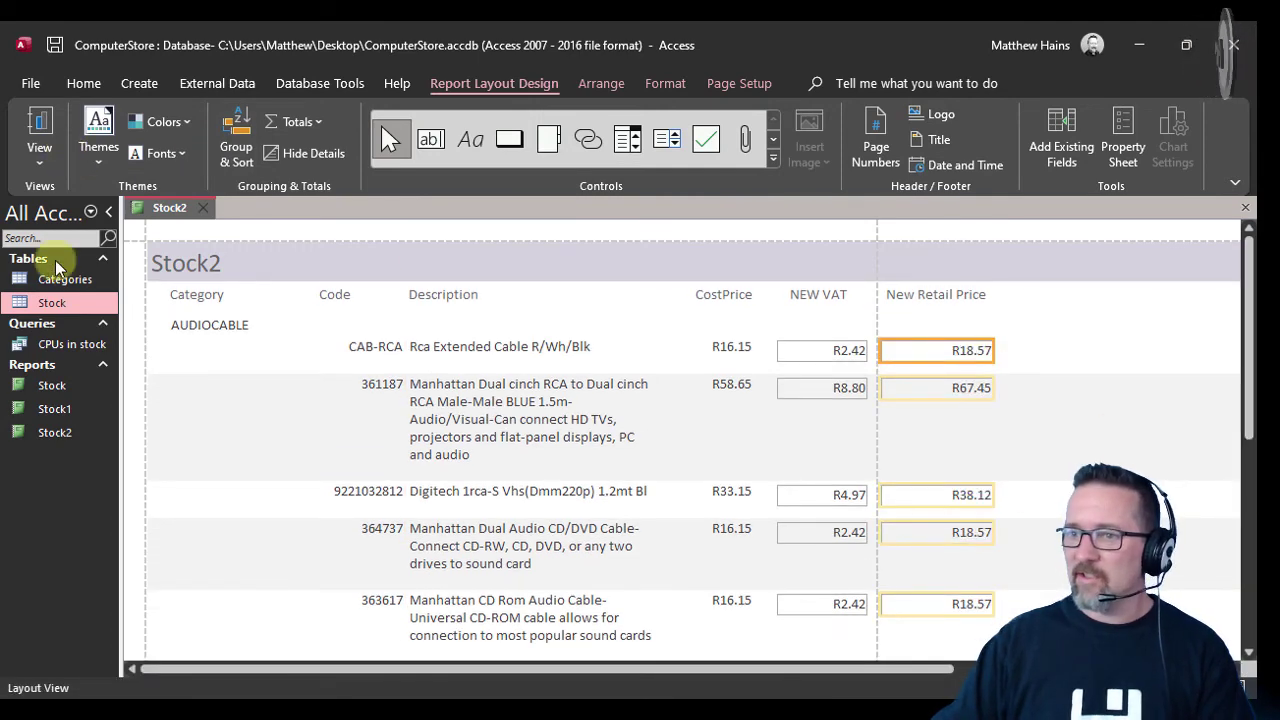
left_click(50, 165)
left_click(50, 340)
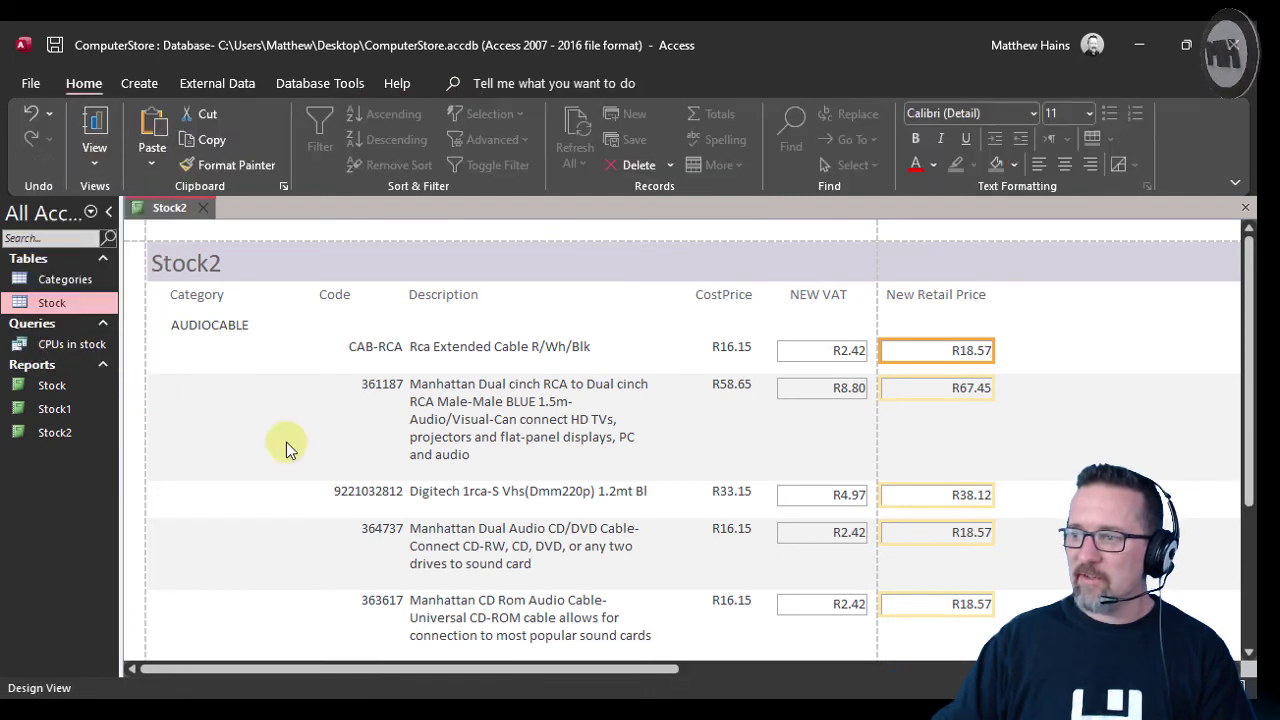
Widen the New Retail Price and NEW VAT formula boxes and shift the retail box right.
left_click(982, 420)
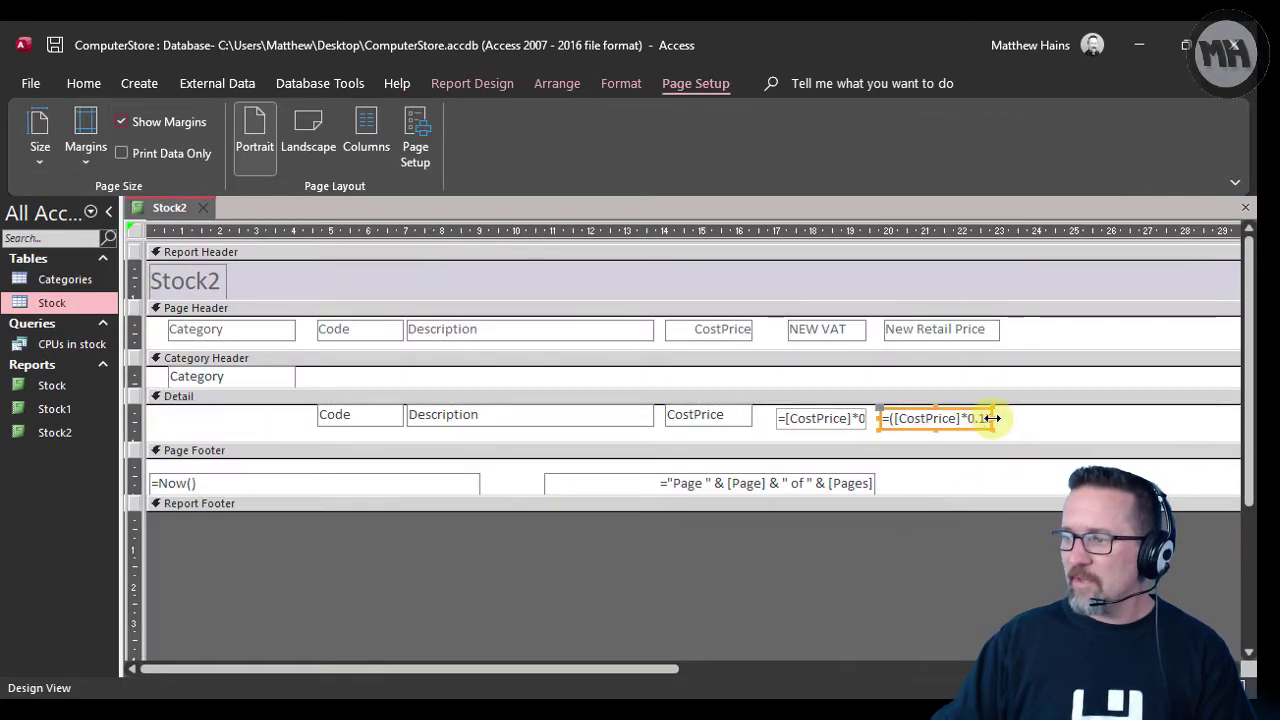
left_click_drag(992, 418, 1088, 418)
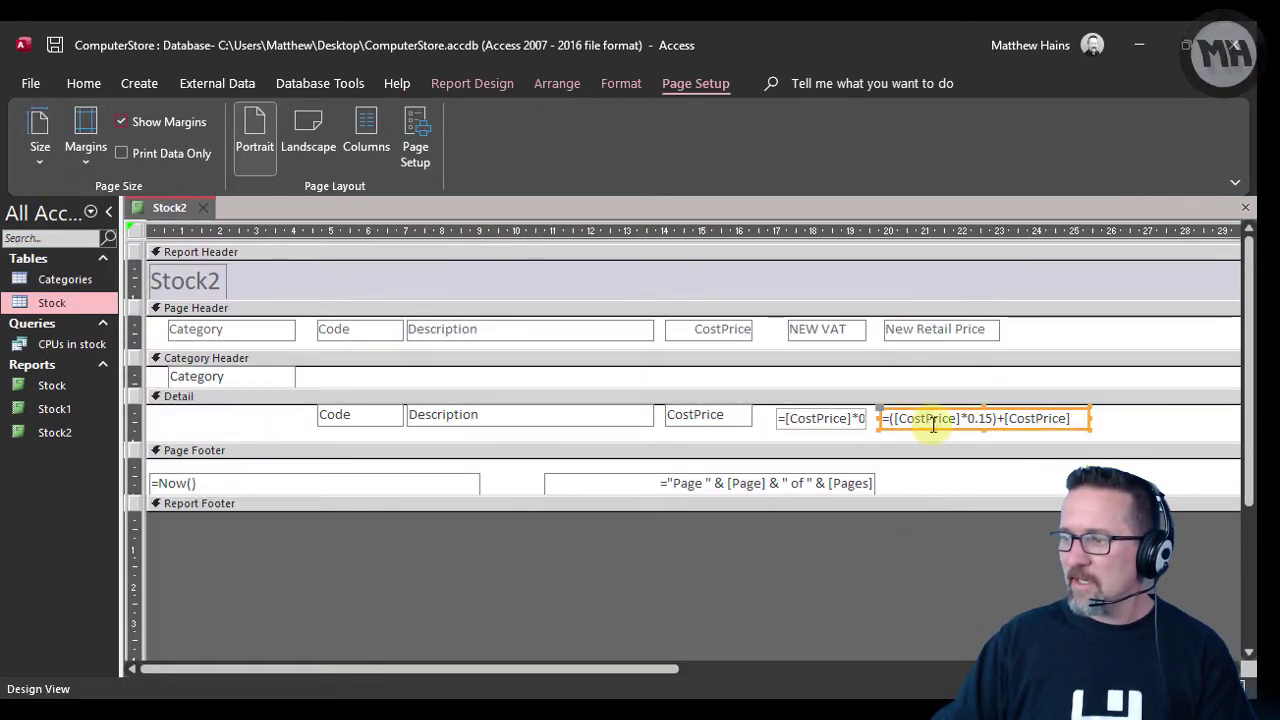
left_click_drag(903, 430, 970, 430)
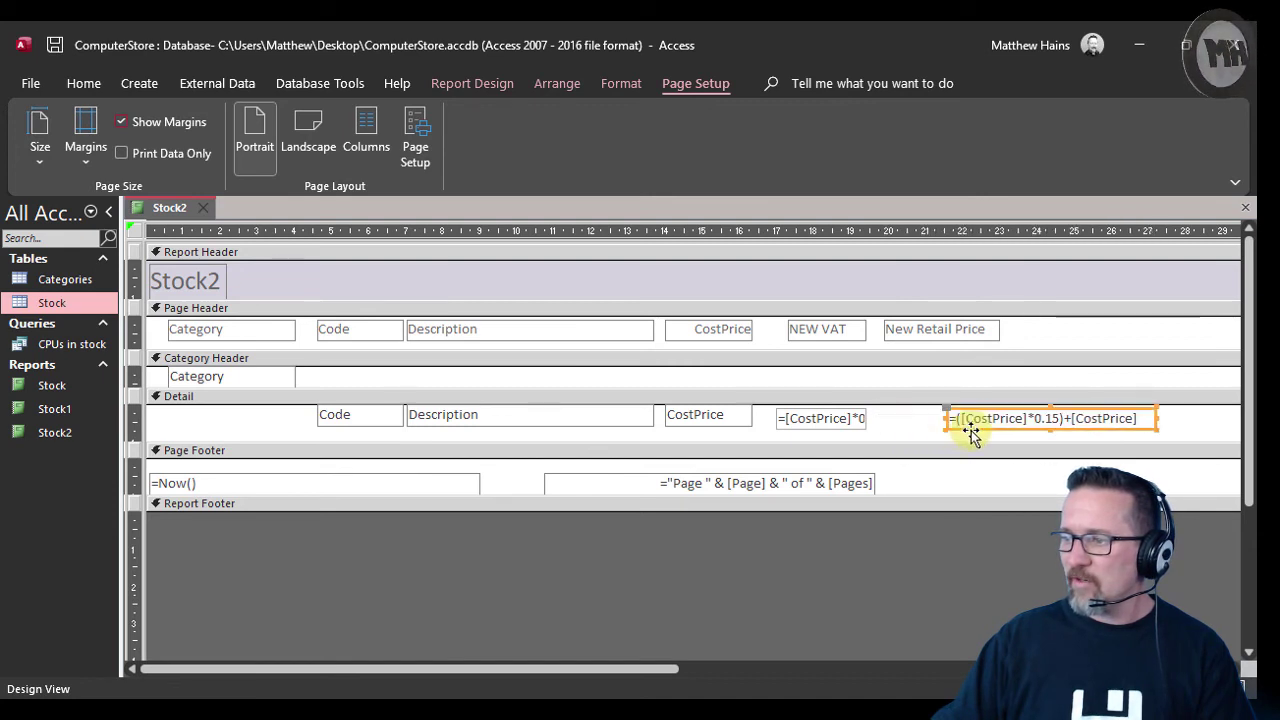
left_click(858, 418)
left_click_drag(866, 418, 917, 418)
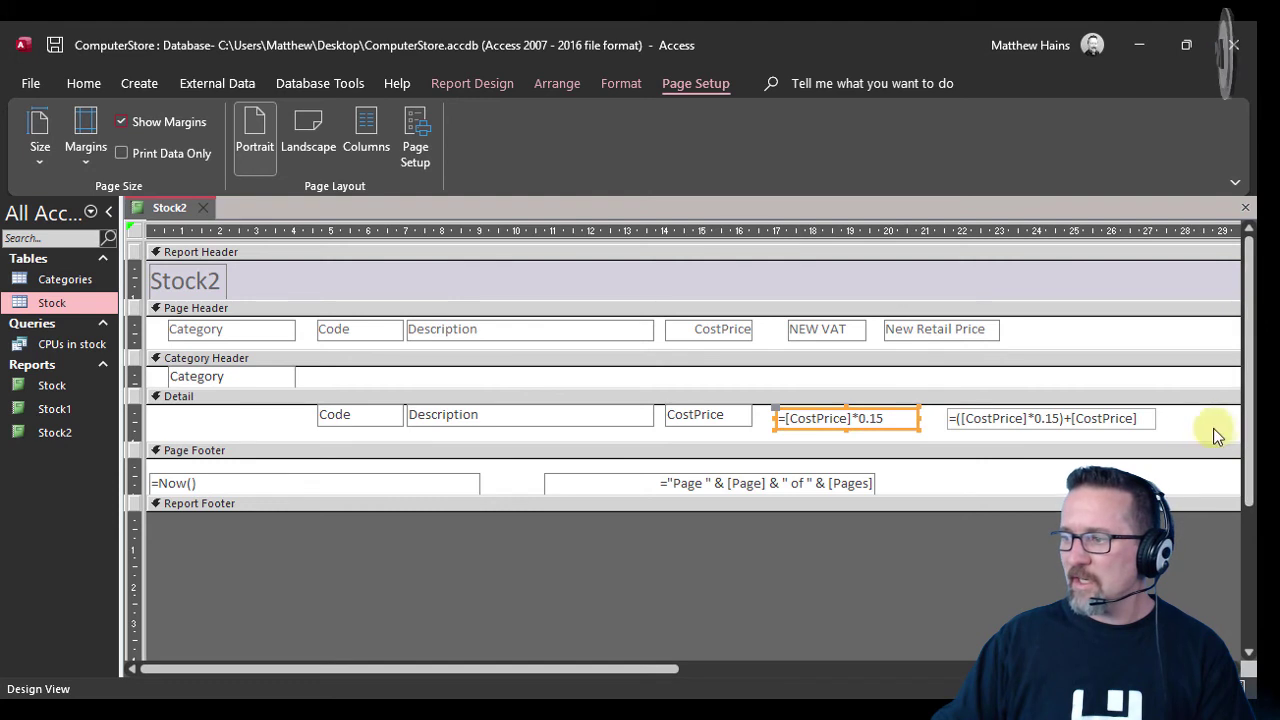
left_click(1194, 428)
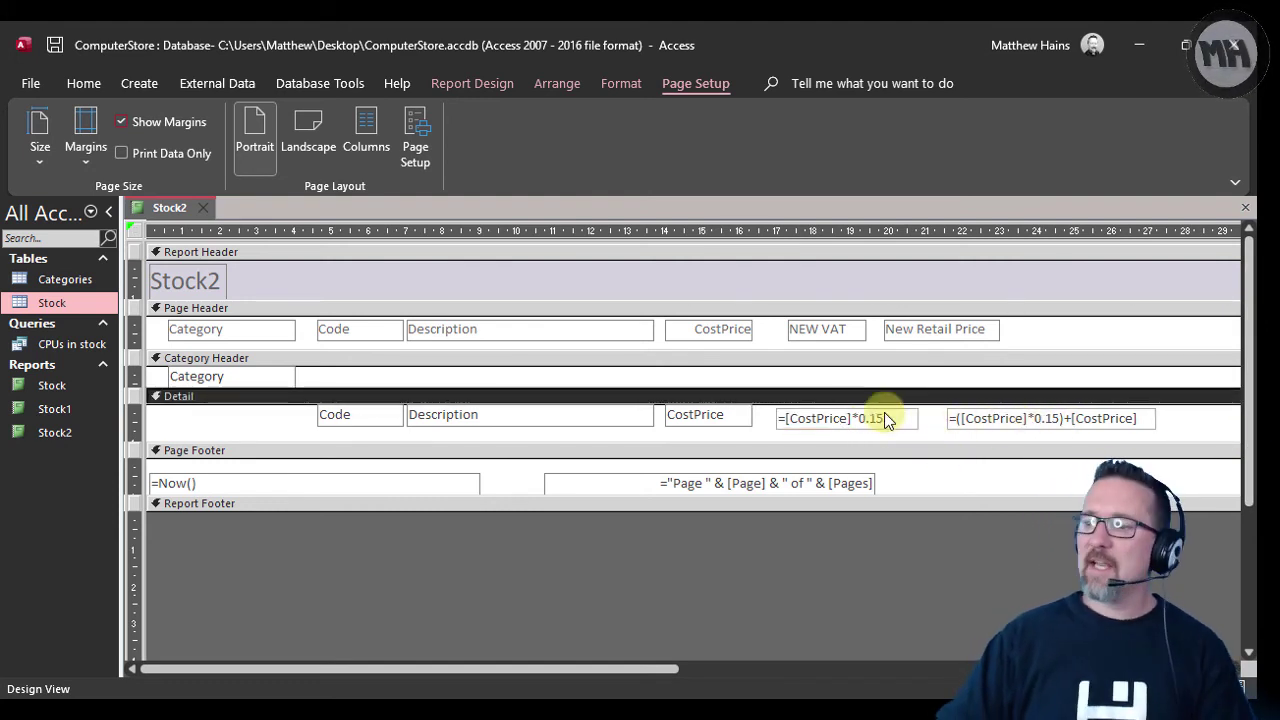
Move the New Retail Price heading right so it lines up above its formula box.
left_click(852, 337)
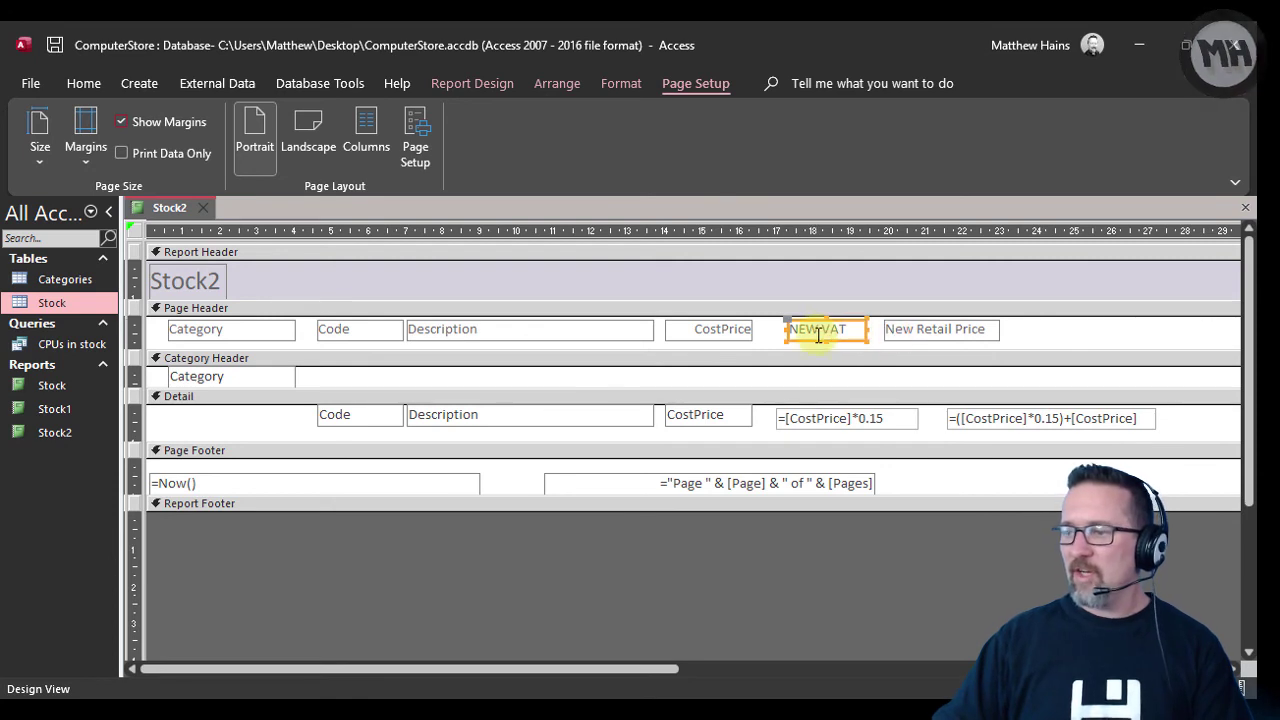
left_click(815, 422)
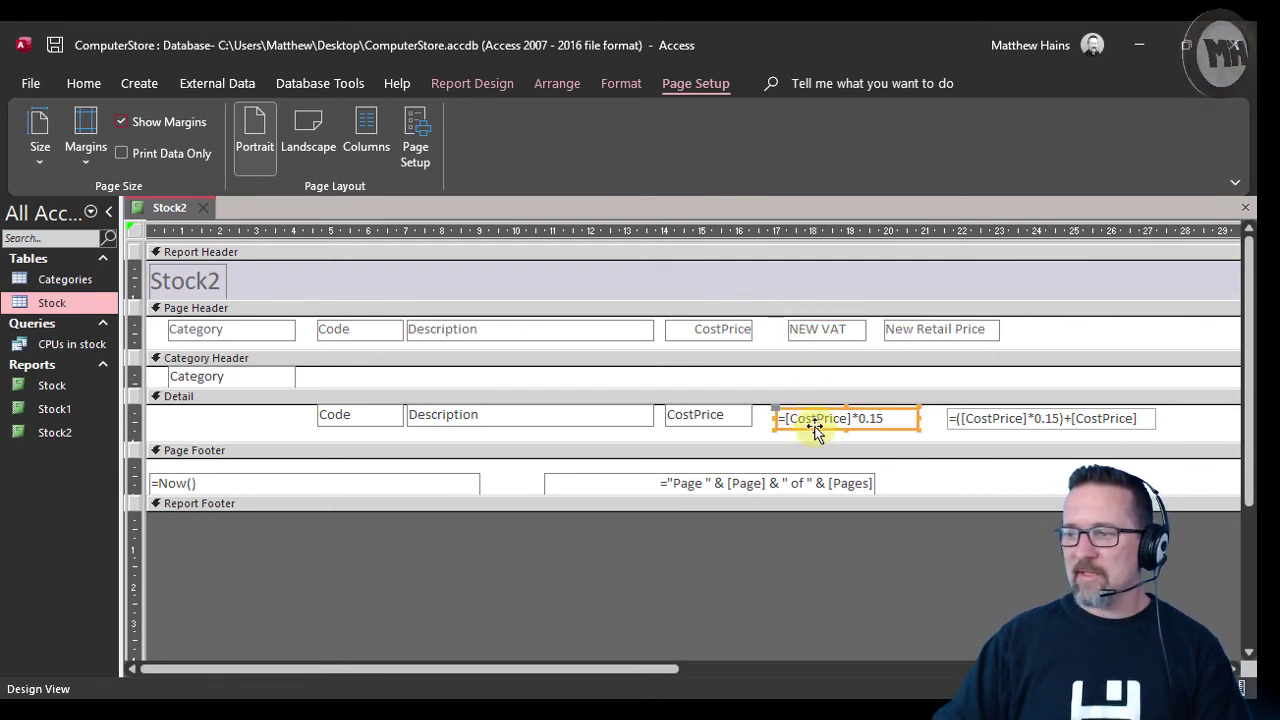
left_click(317, 398)
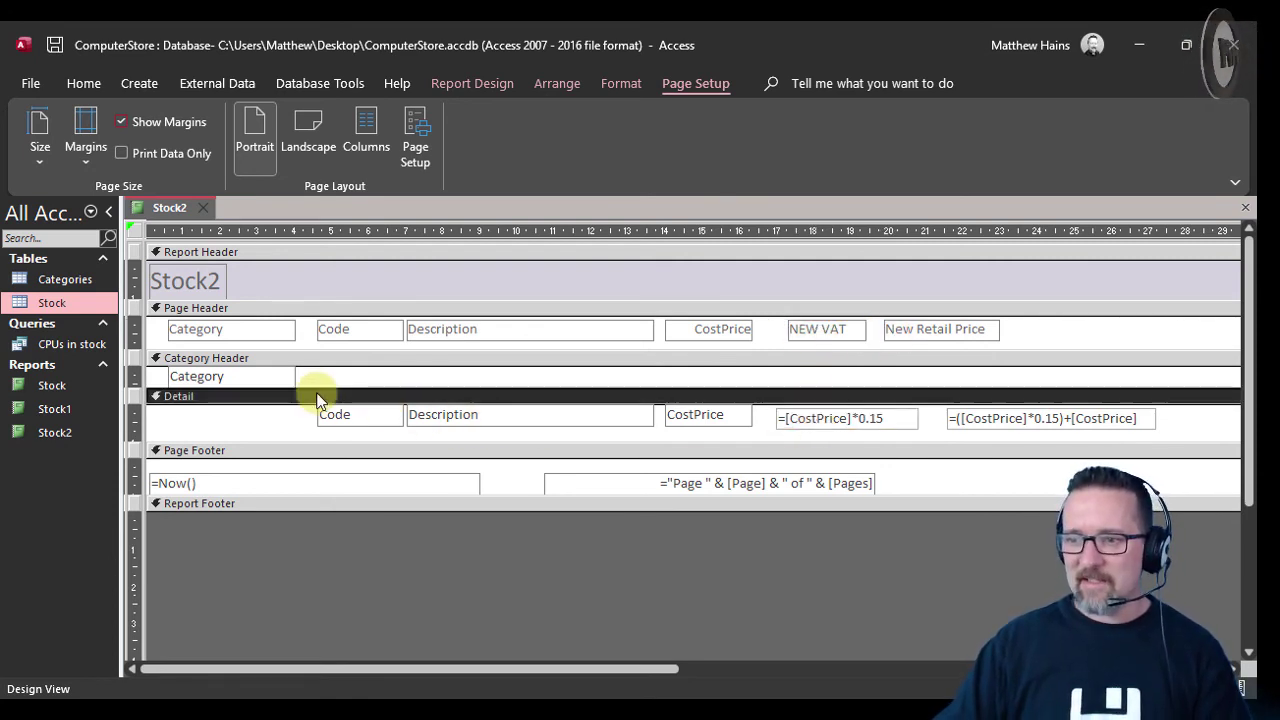
left_click(966, 330)
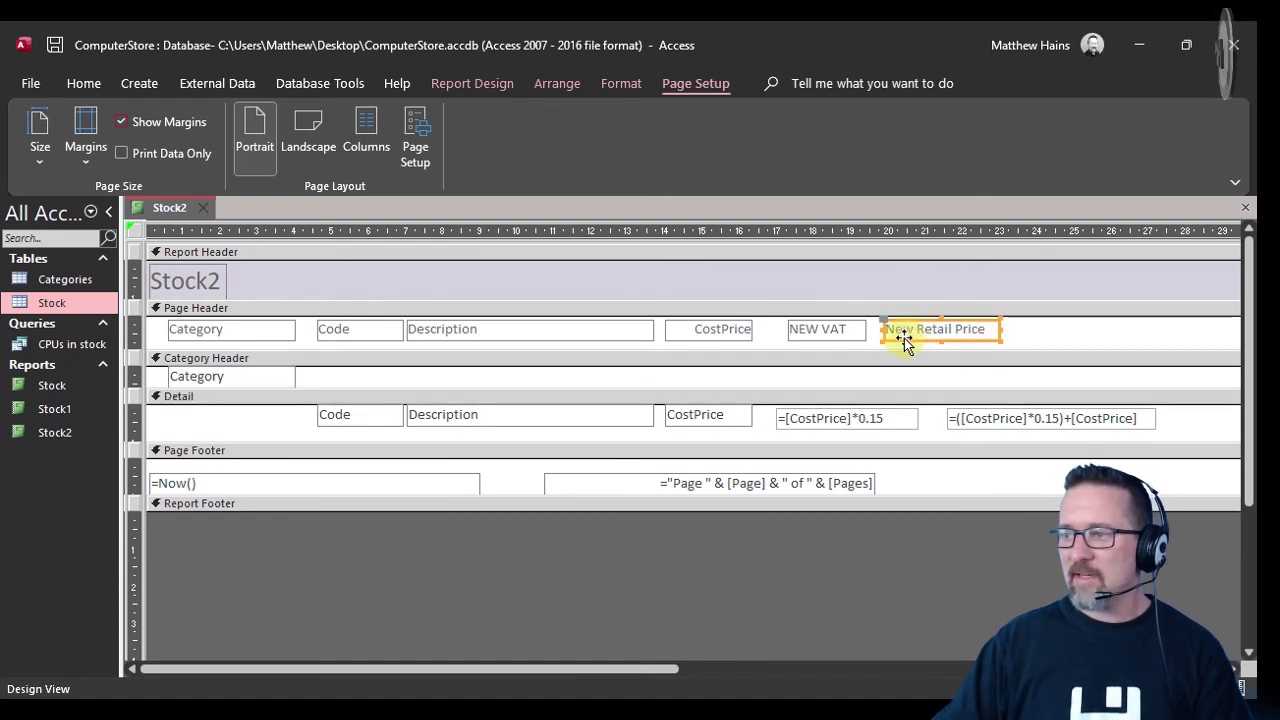
left_click_drag(903, 340, 941, 338)
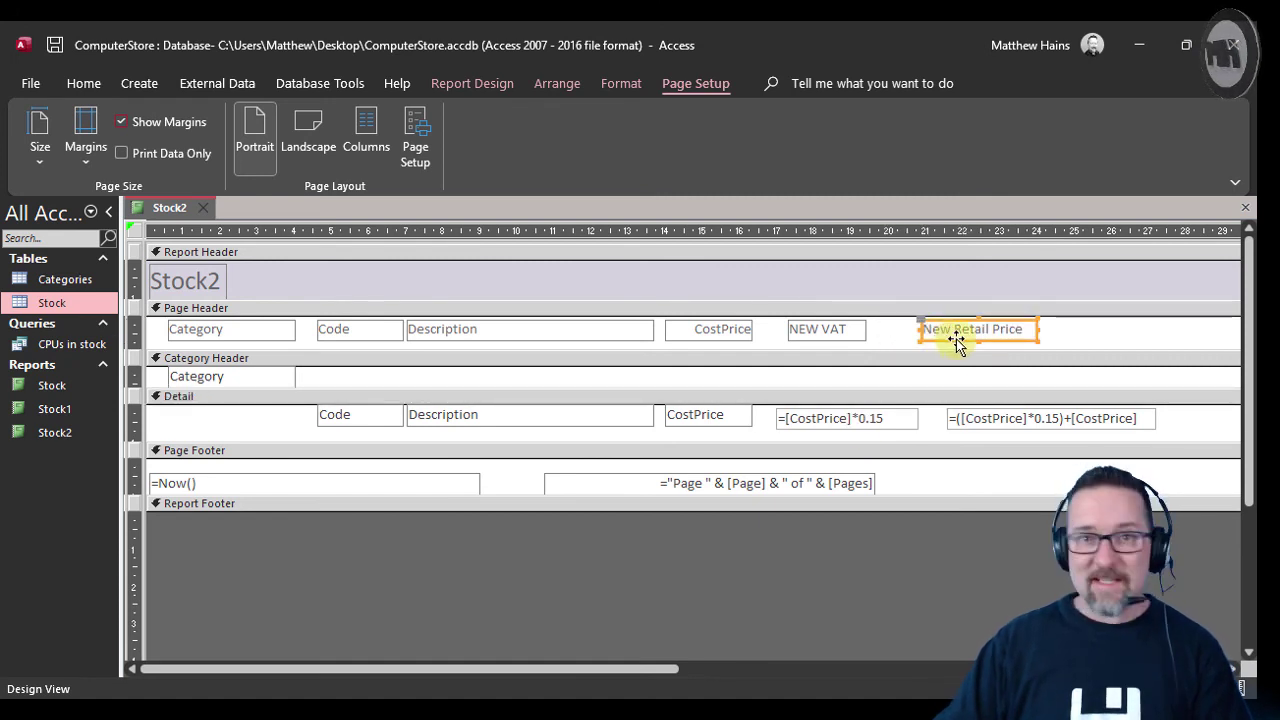
left_click(948, 420)
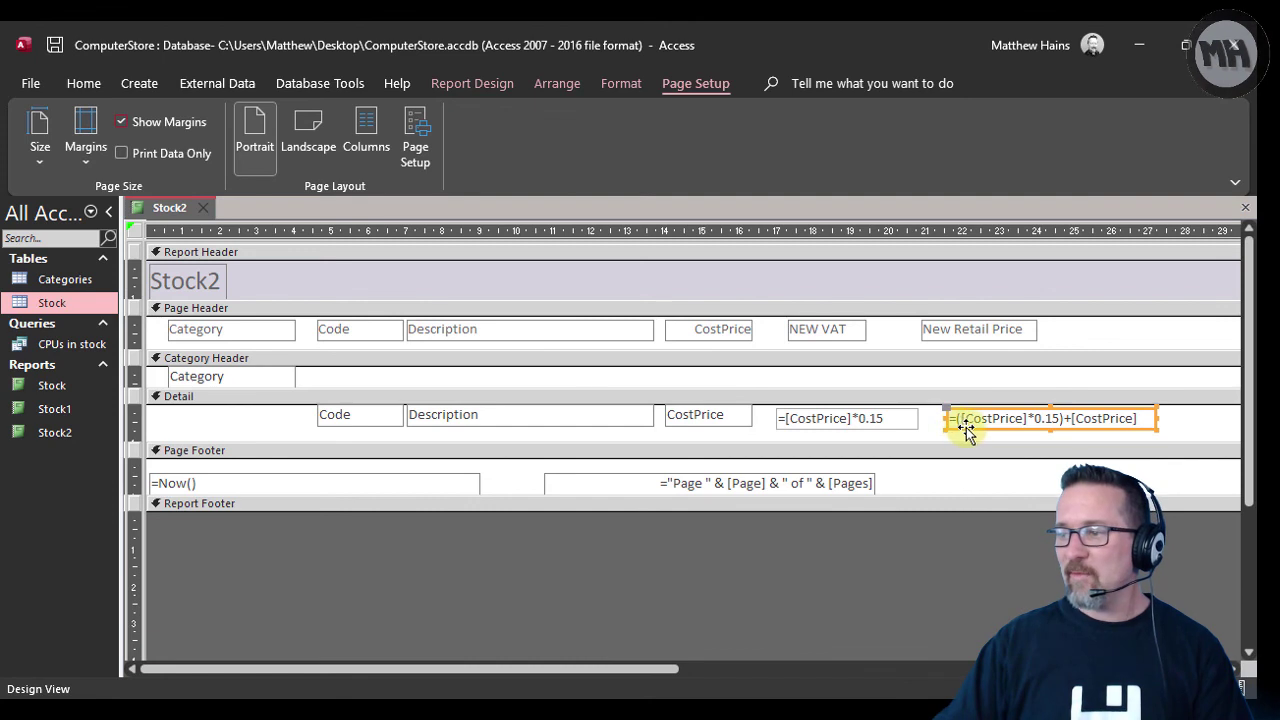
left_click(843, 331)
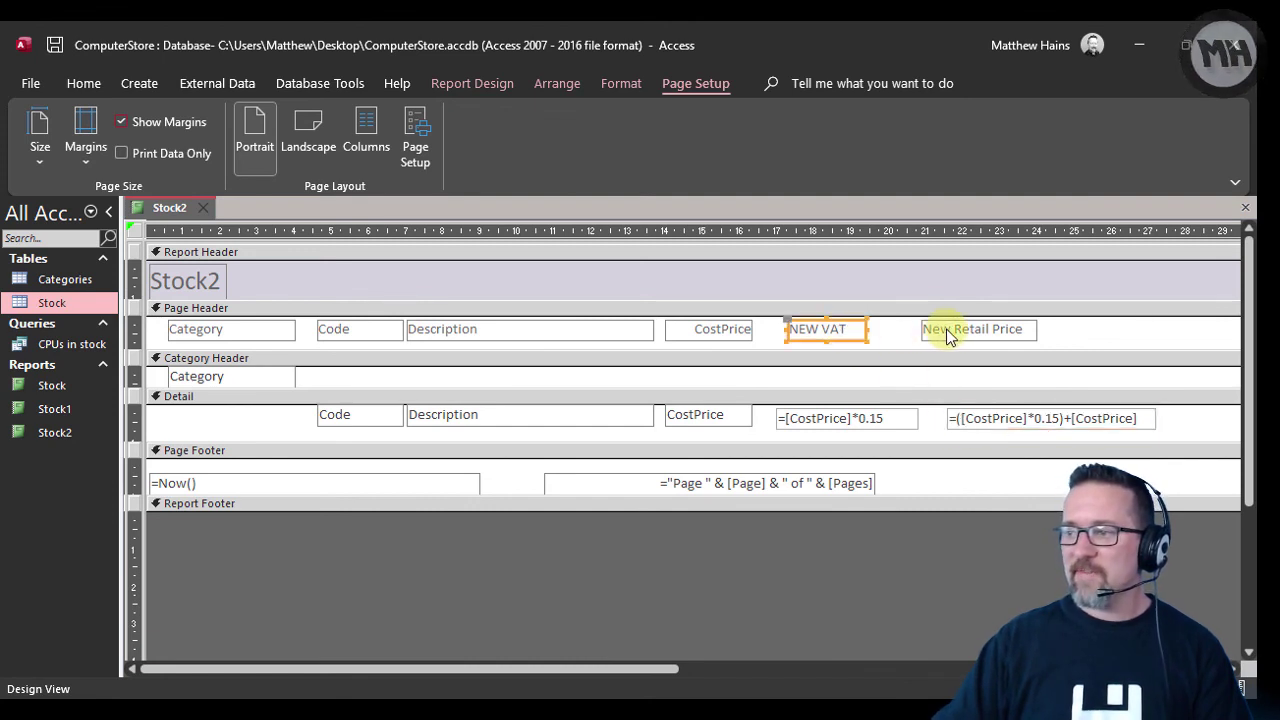
left_click(943, 335)
left_click(836, 331)
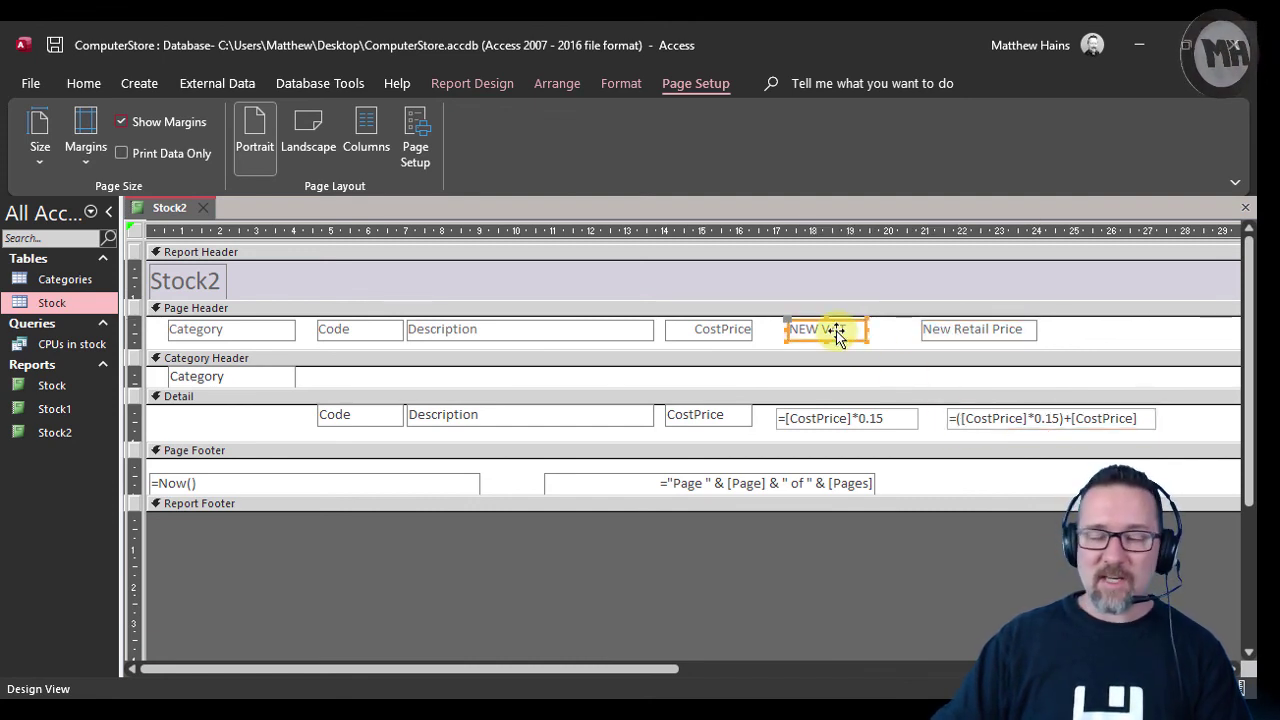
left_click(855, 420)
left_click(1000, 420)
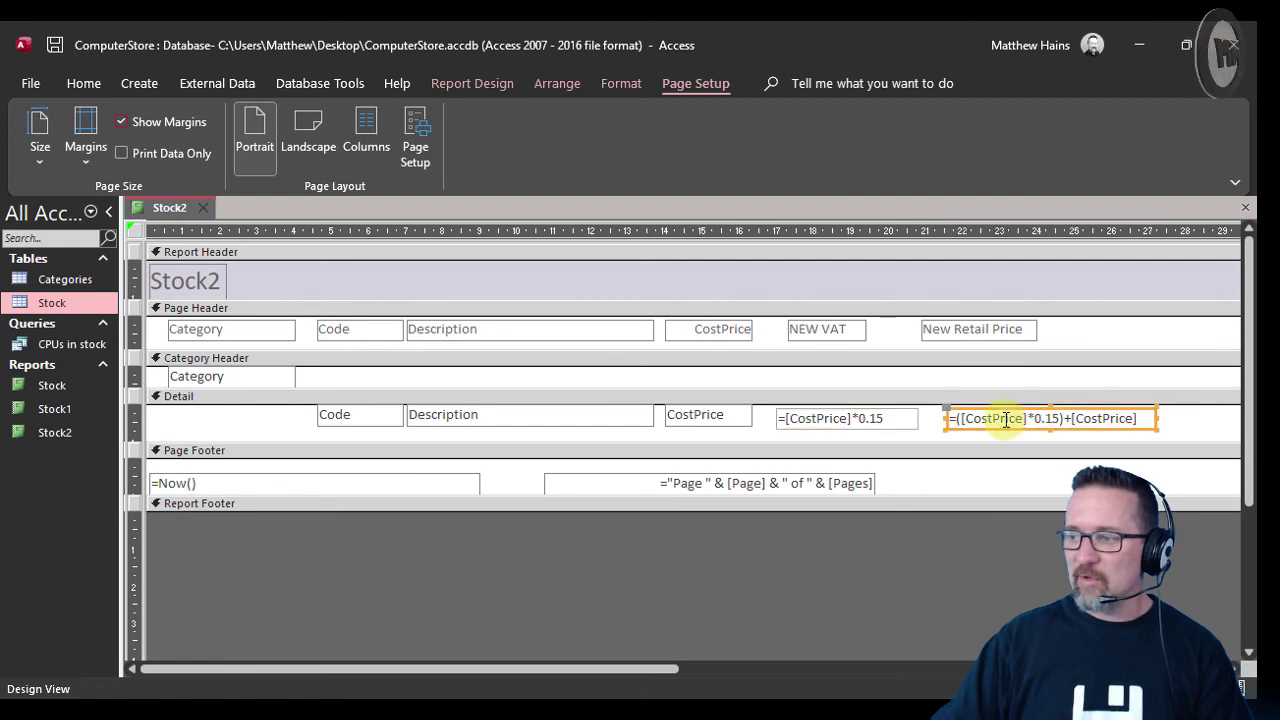
left_click(880, 421)
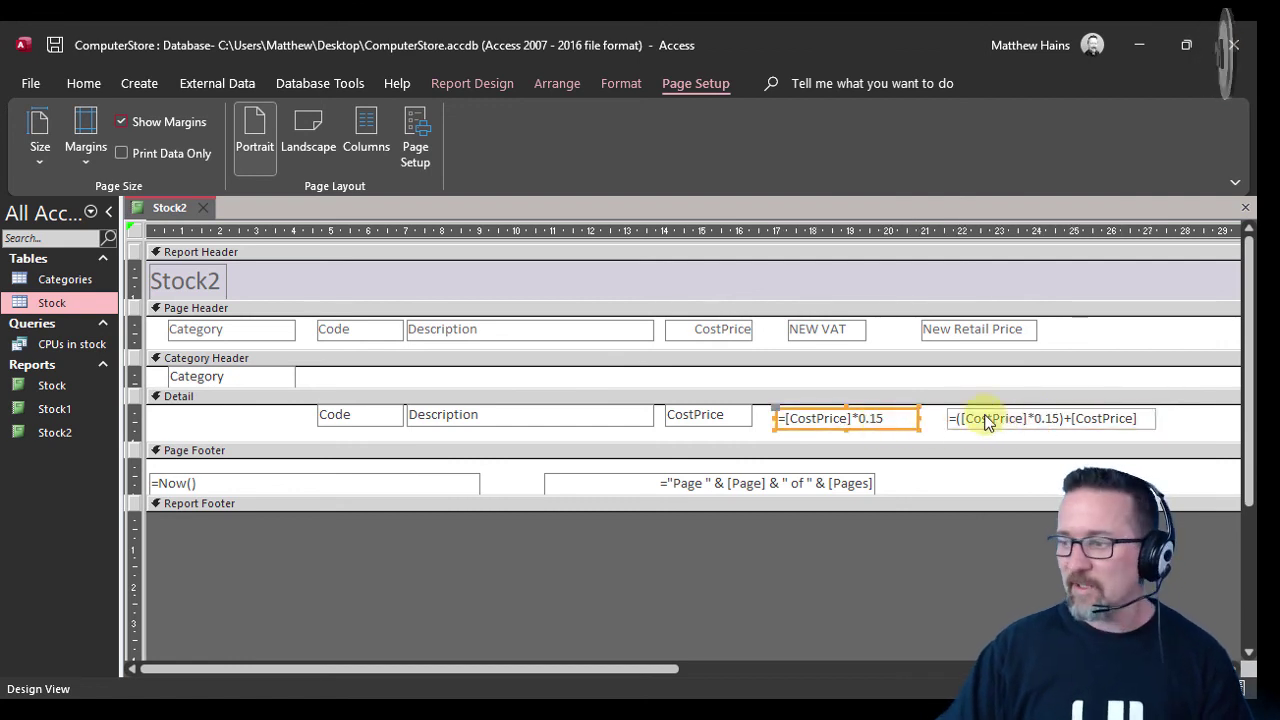